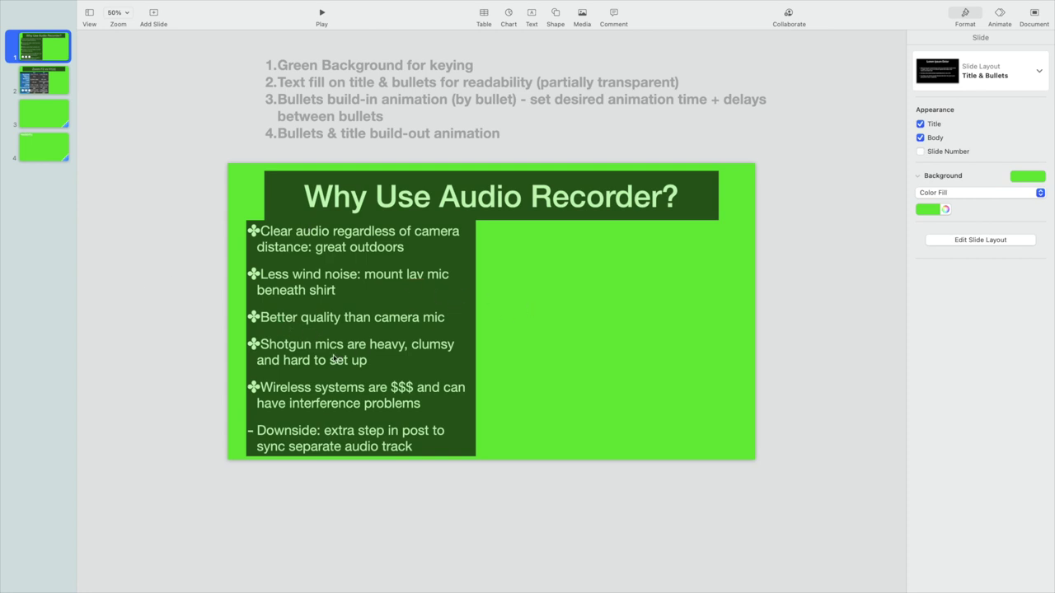
Give the "Why Use Audio Recorder?" slide a bright green Color Fill background for keying
{"action": "left_click", "coordinate": [533, 363]}
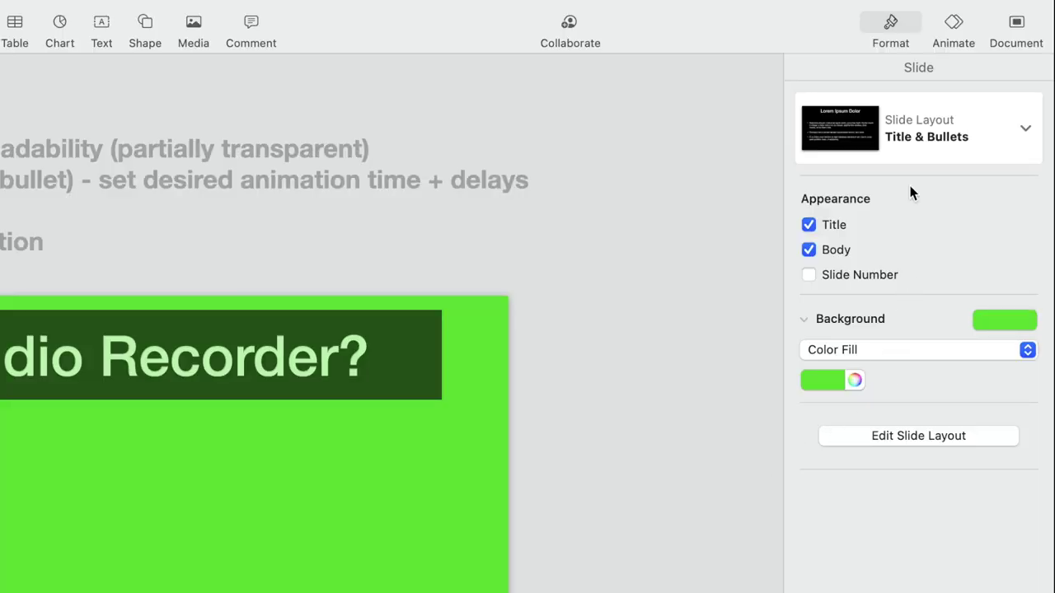
{"action": "left_click", "coordinate": [892, 24]}
{"action": "left_click", "coordinate": [893, 25]}
{"action": "left_click", "coordinate": [824, 380]}
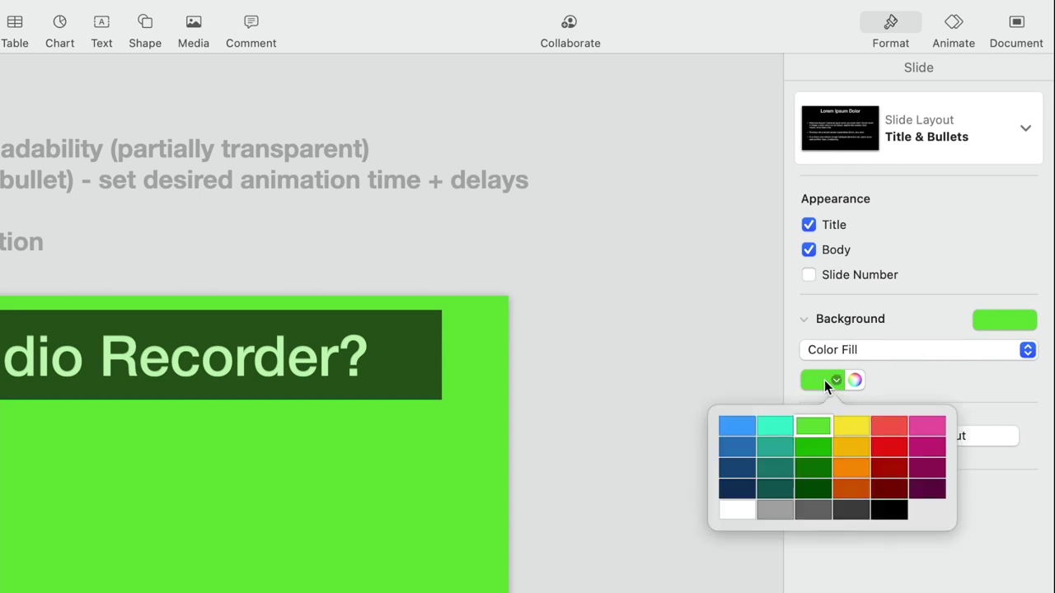
{"action": "left_click", "coordinate": [822, 427]}
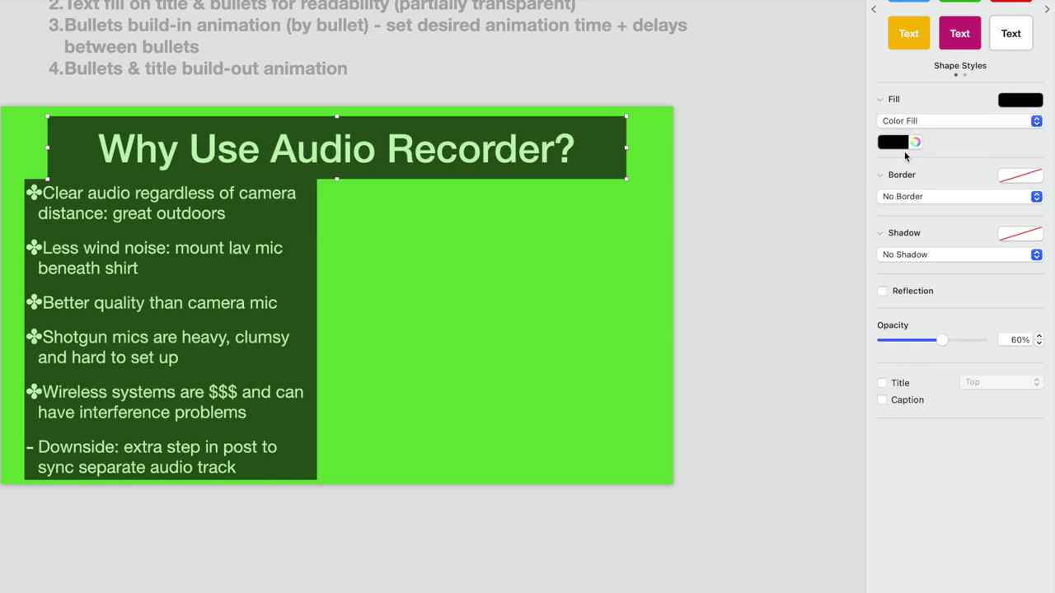
Fill the title box with black and adjust its opacity to 60% so it is partially transparent
{"action": "left_click", "coordinate": [903, 145]}
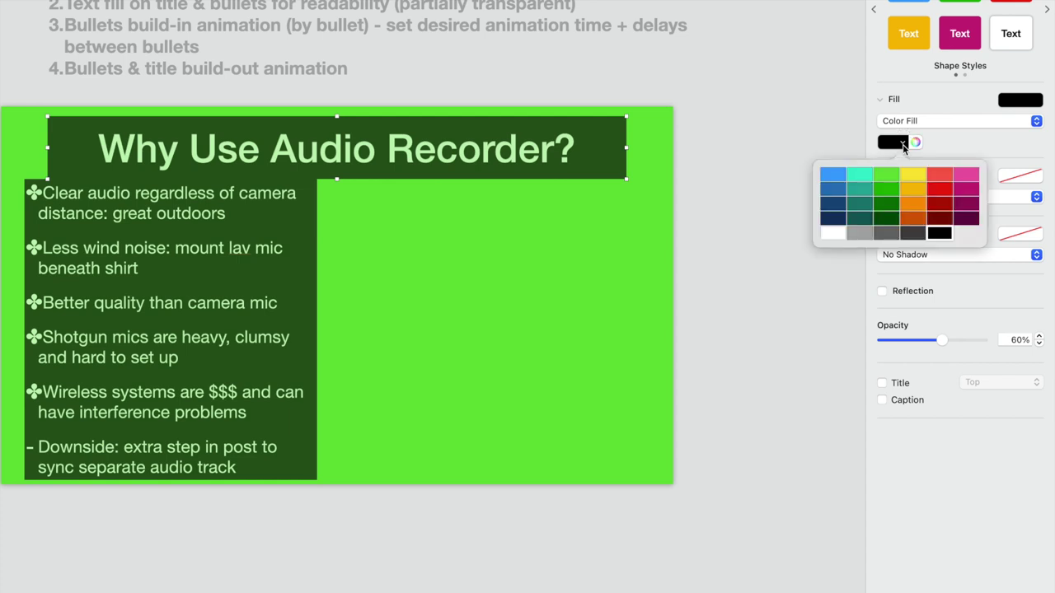
{"action": "left_click", "coordinate": [941, 229]}
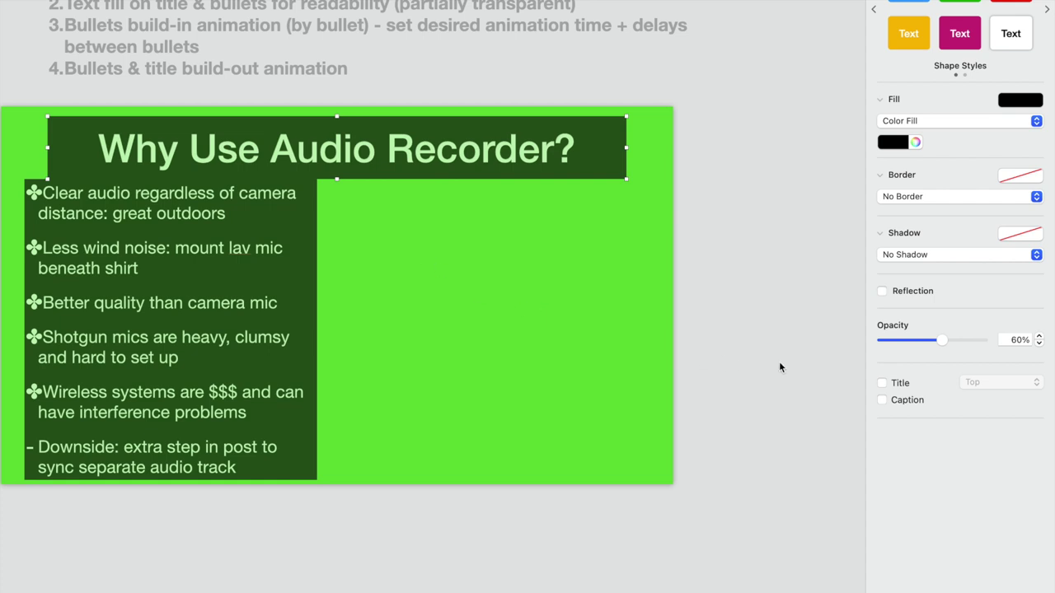
{"action": "mouse_move", "coordinate": [941, 343]}
{"action": "left_mouse_down"}
{"action": "mouse_move", "coordinate": [992, 347]}
{"action": "mouse_move", "coordinate": [944, 351]}
{"action": "left_mouse_up"}
{"action": "left_click_drag", "start_coordinate": [949, 338], "coordinate": [947, 339]}
Set the body list's bullet type to Text Bullets and inspect the bullet formatting of the final "Downside" line
{"action": "left_click", "coordinate": [199, 309]}
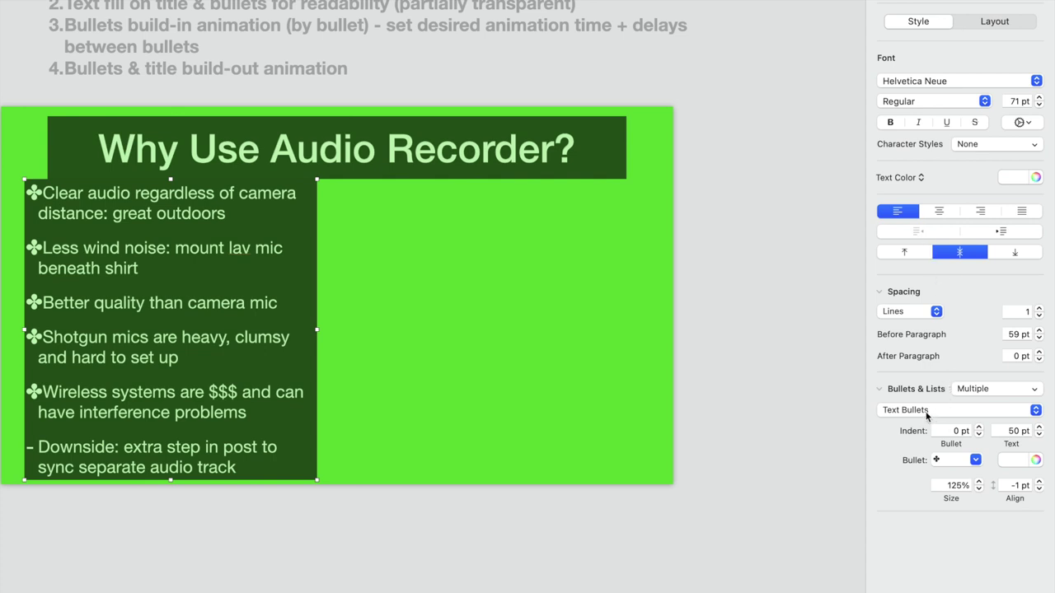
{"action": "left_click", "coordinate": [1037, 411]}
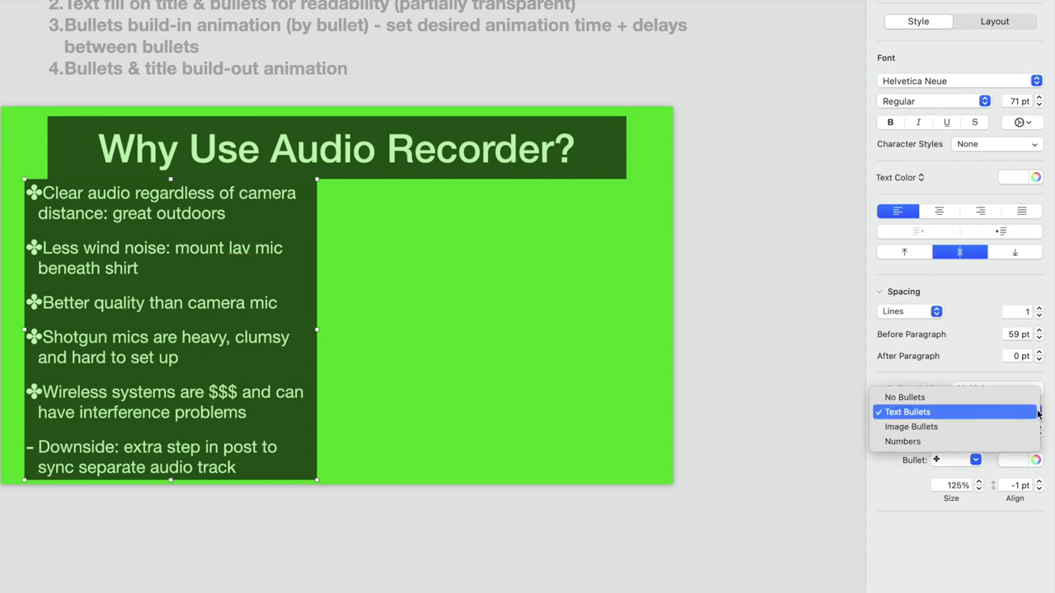
{"action": "left_click", "coordinate": [911, 412]}
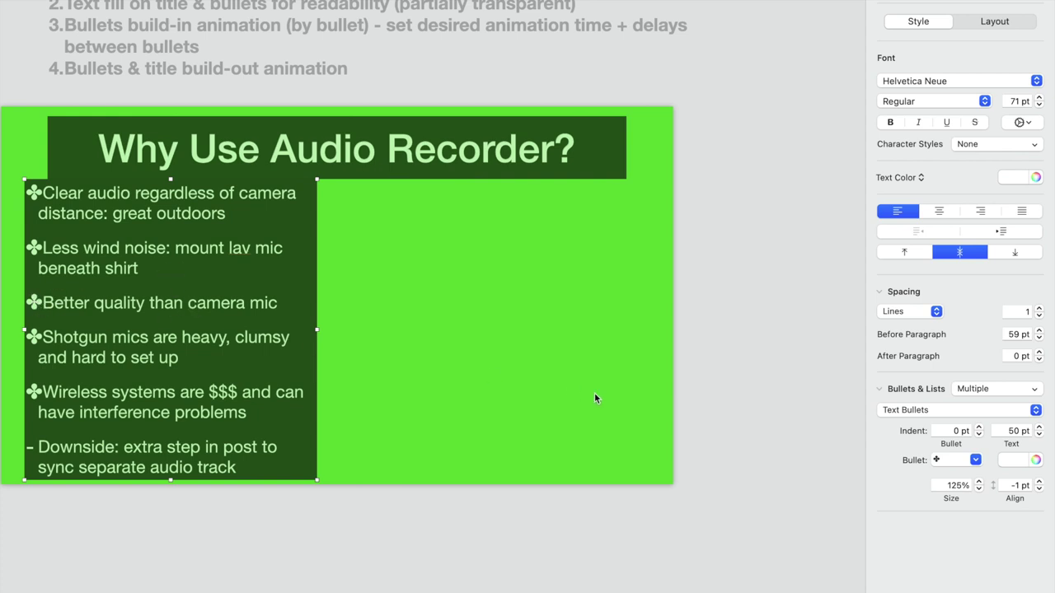
{"action": "left_click", "coordinate": [56, 464]}
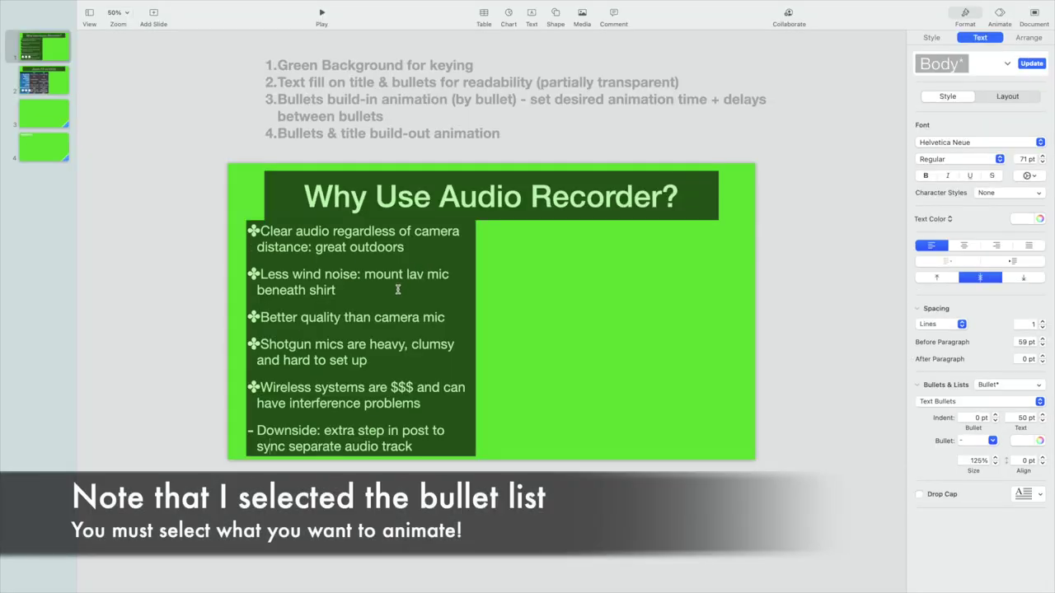
Select the whole bullet list and preview its Swoosh build-in animation
{"action": "left_click", "coordinate": [246, 288]}
{"action": "left_click", "coordinate": [508, 475]}
{"action": "left_click", "coordinate": [367, 344]}
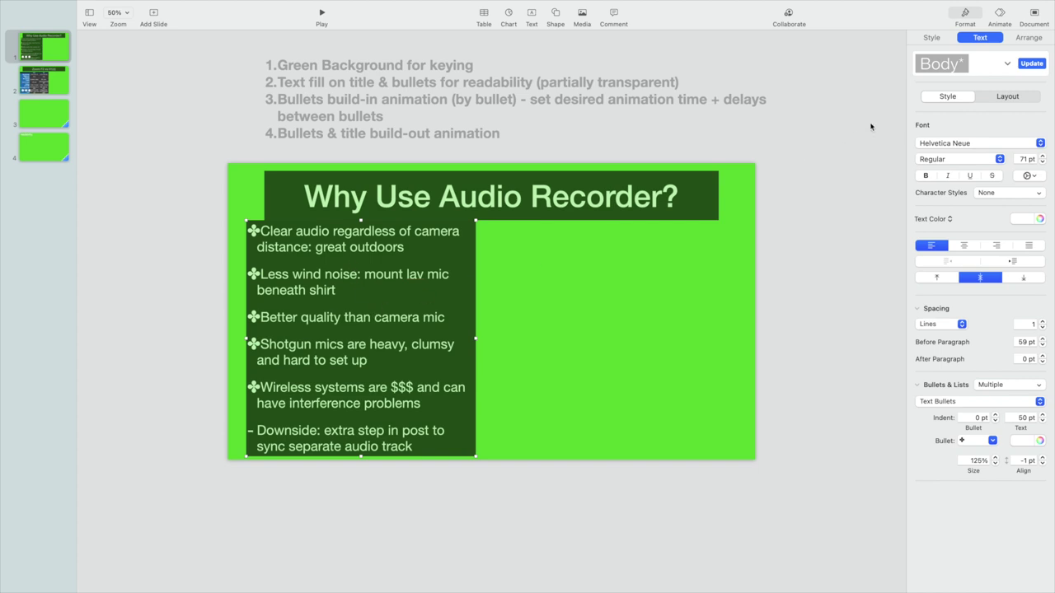
{"action": "left_click", "coordinate": [999, 14]}
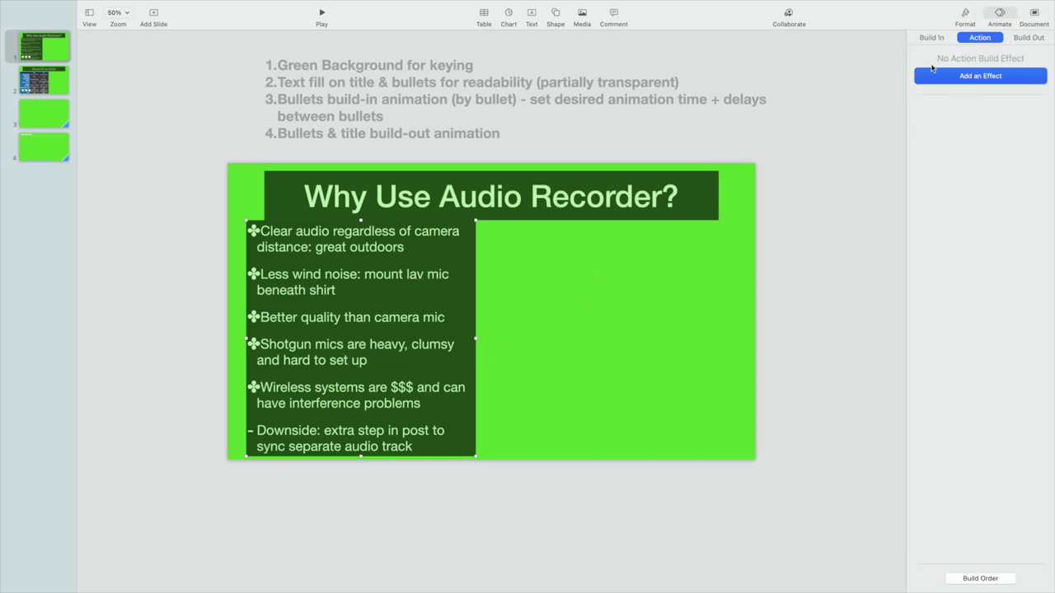
{"action": "left_click", "coordinate": [936, 38]}
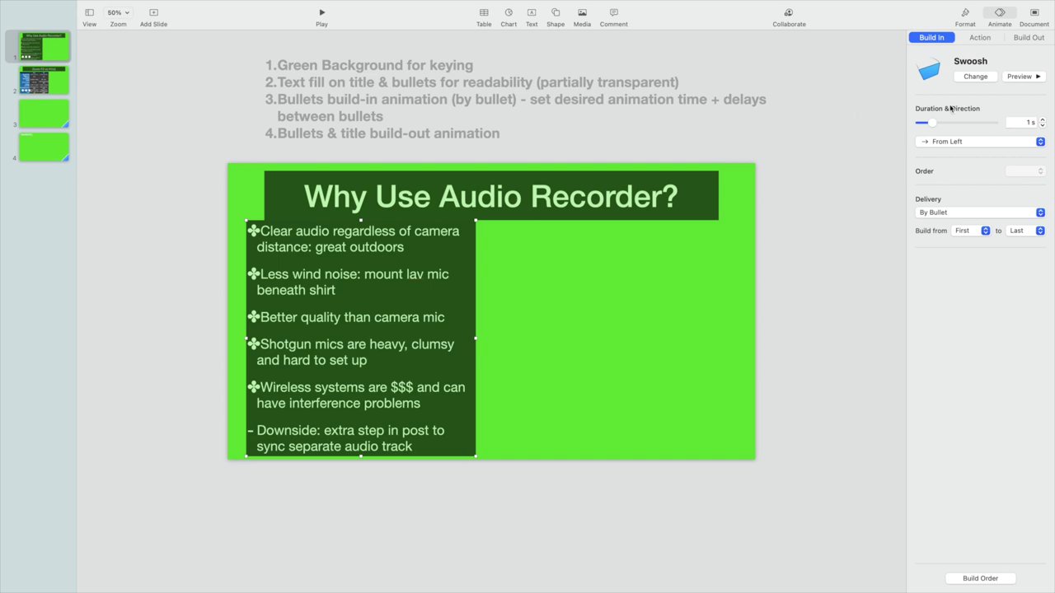
{"action": "left_click", "coordinate": [1027, 82]}
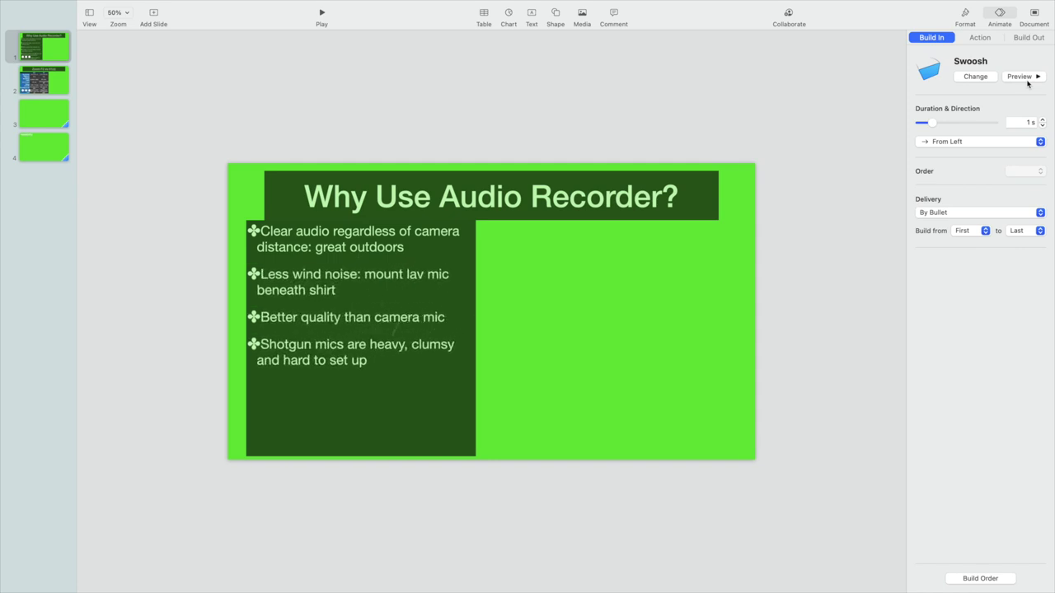
Review the available build-in effects for the bullet list and set its delivery to By Bullet
{"action": "left_click", "coordinate": [978, 77]}
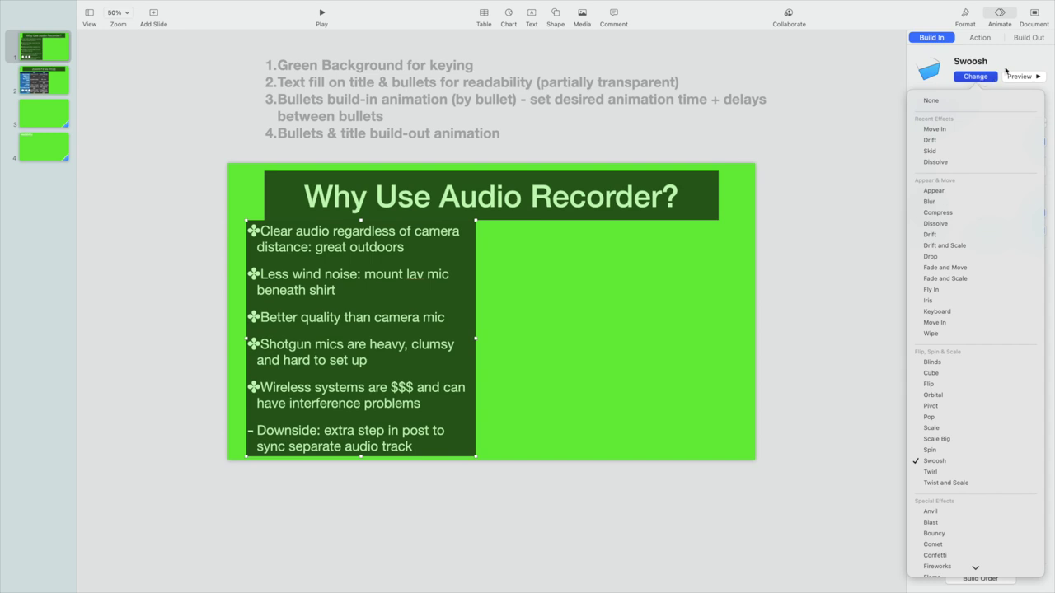
{"action": "left_click", "coordinate": [1014, 68]}
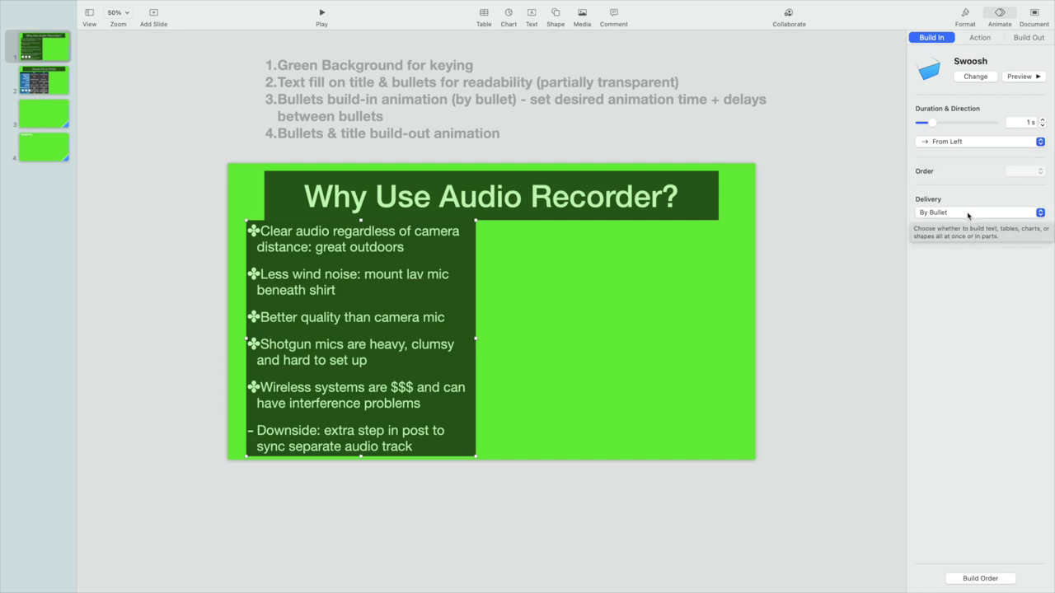
{"action": "left_click", "coordinate": [1041, 216]}
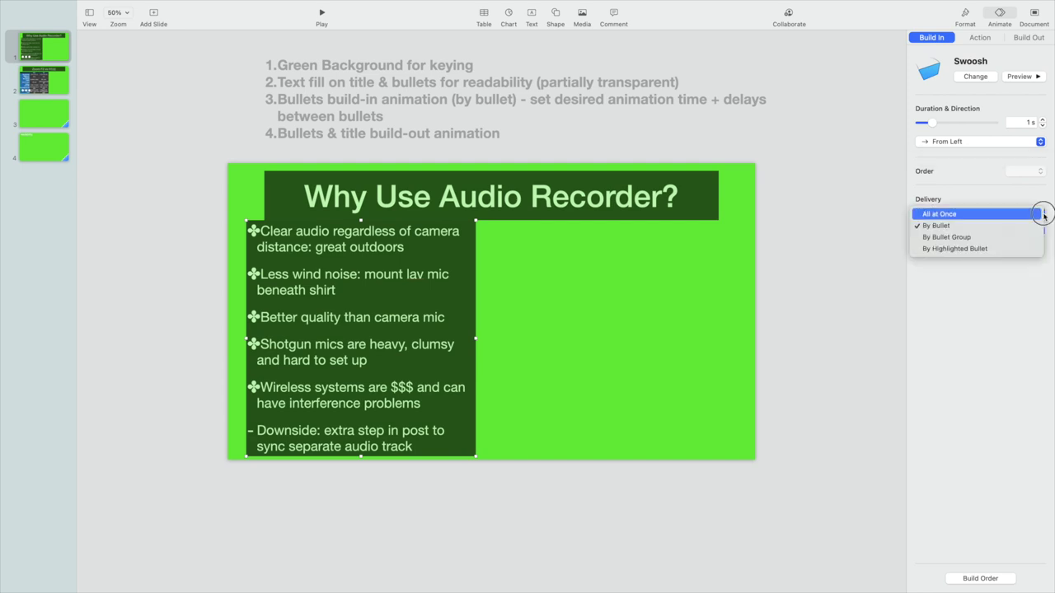
{"action": "left_click", "coordinate": [981, 225]}
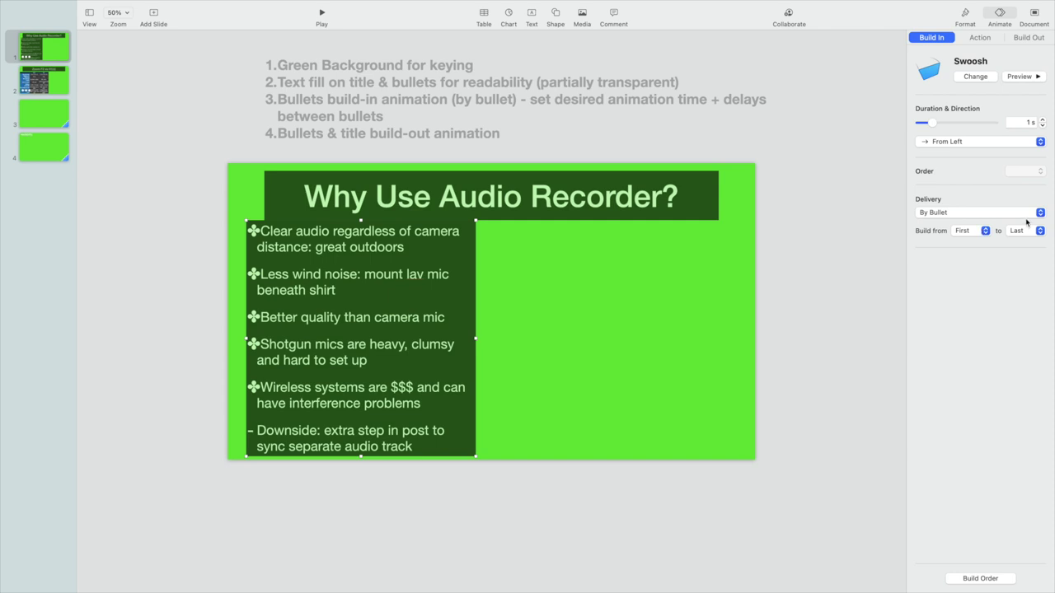
{"action": "left_click", "coordinate": [1040, 213]}
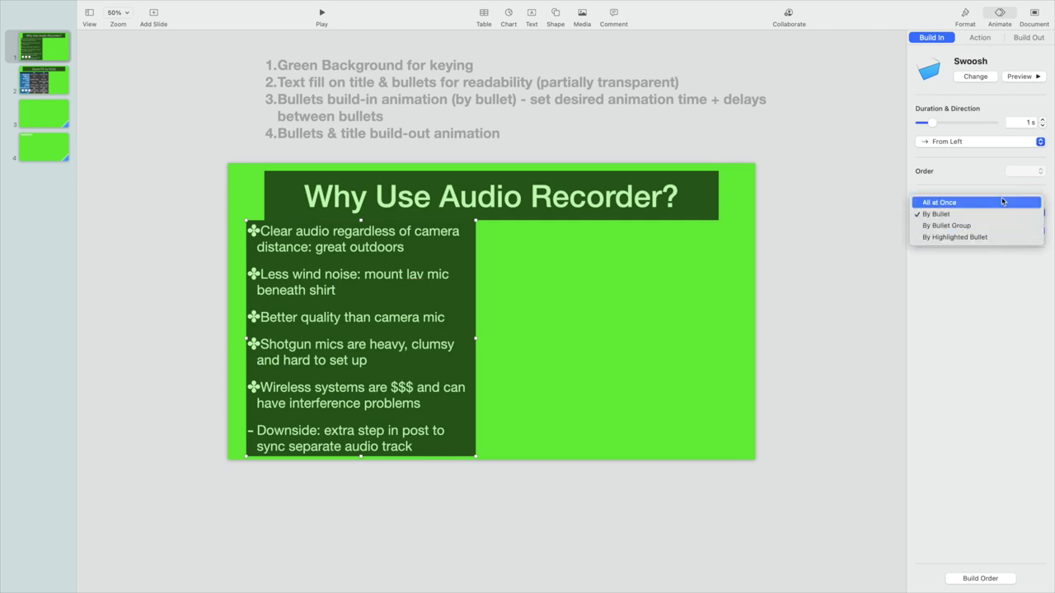
{"action": "left_click", "coordinate": [966, 216]}
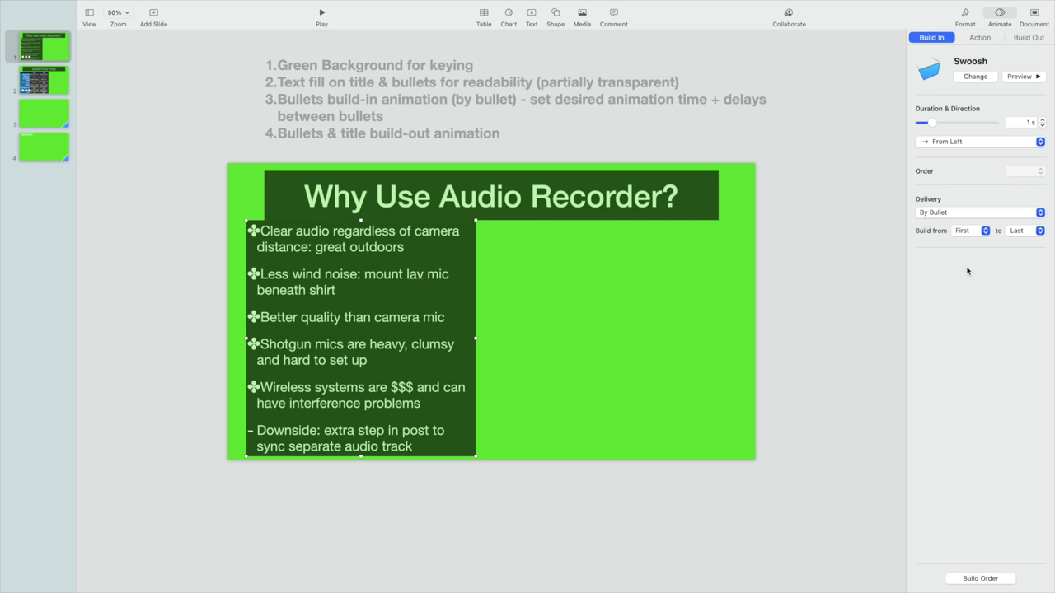
Examine the build-out animations of the bullet list and the title, and preview the effect
{"action": "left_click", "coordinate": [1028, 38]}
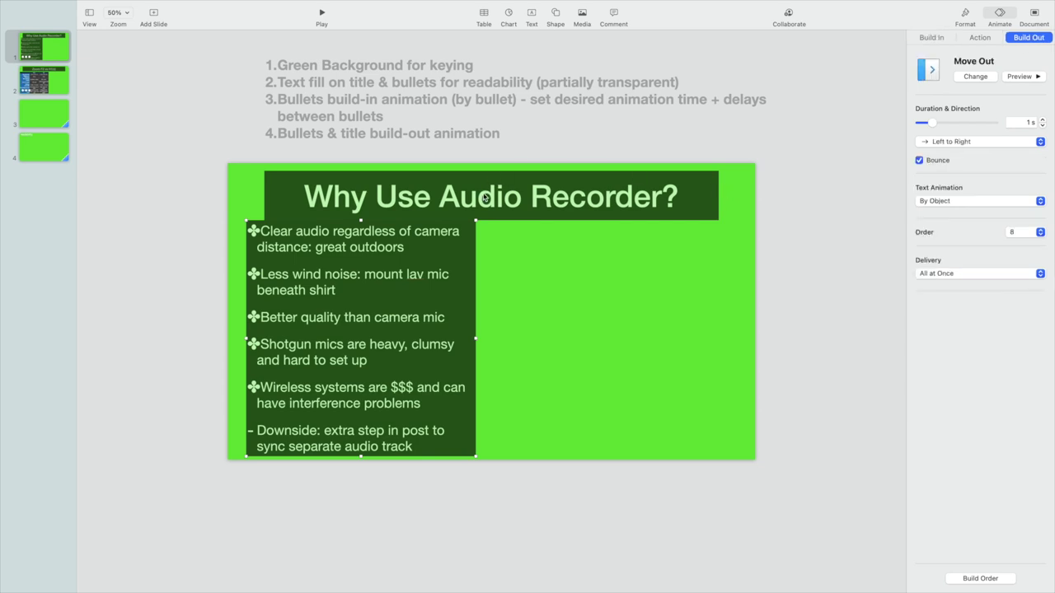
{"action": "left_click", "coordinate": [423, 250]}
{"action": "left_click", "coordinate": [389, 276]}
{"action": "left_click", "coordinate": [436, 208]}
{"action": "left_click", "coordinate": [1019, 75]}
Select the table on the "Zoom F2 vs H1(n)" slide and preview its build-in animation
{"action": "left_click", "coordinate": [52, 84]}
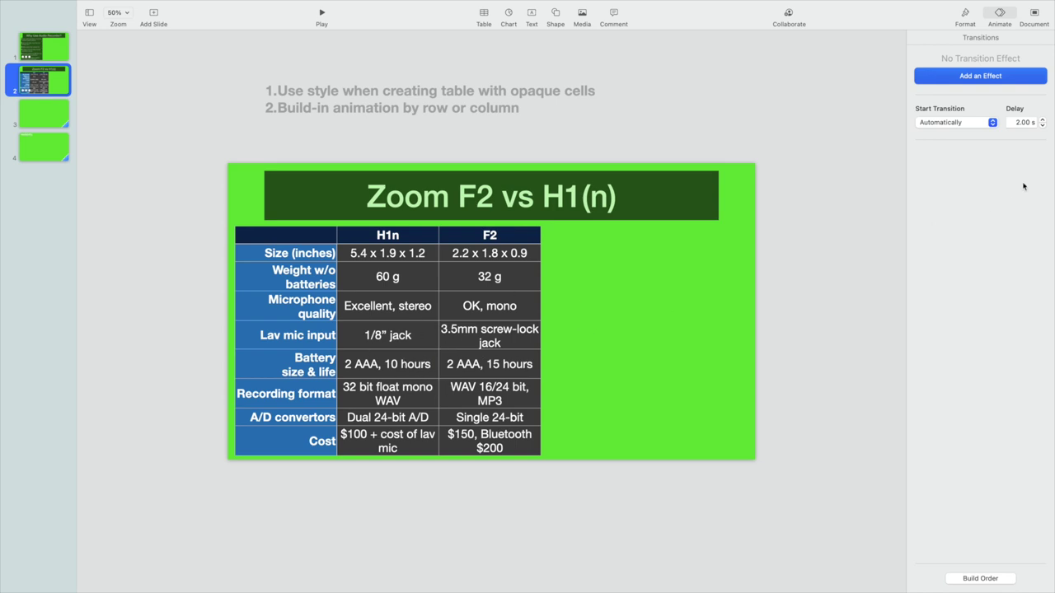
{"action": "left_click", "coordinate": [434, 327]}
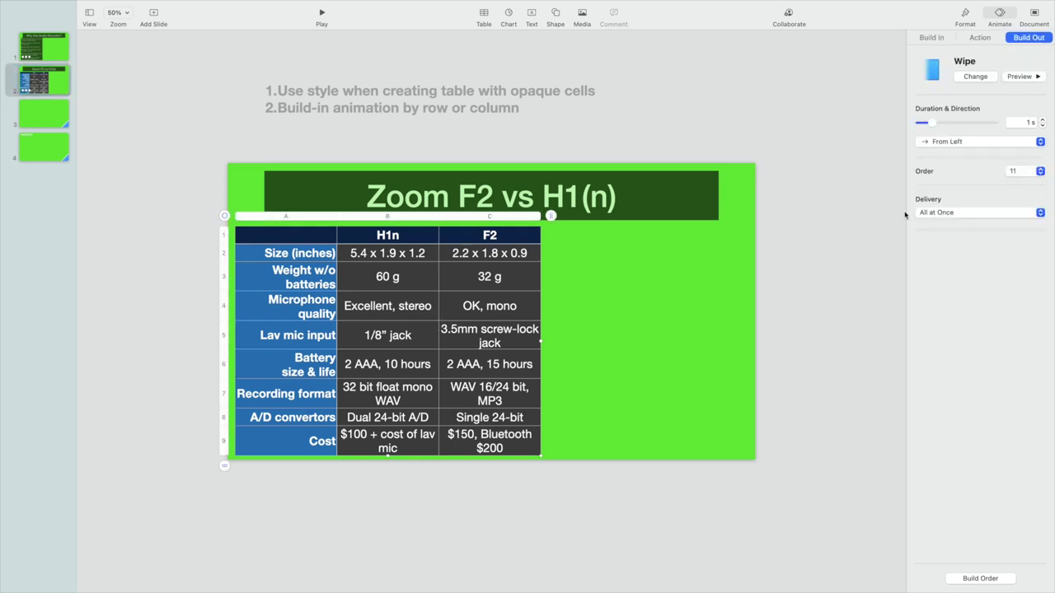
{"action": "left_click", "coordinate": [940, 40]}
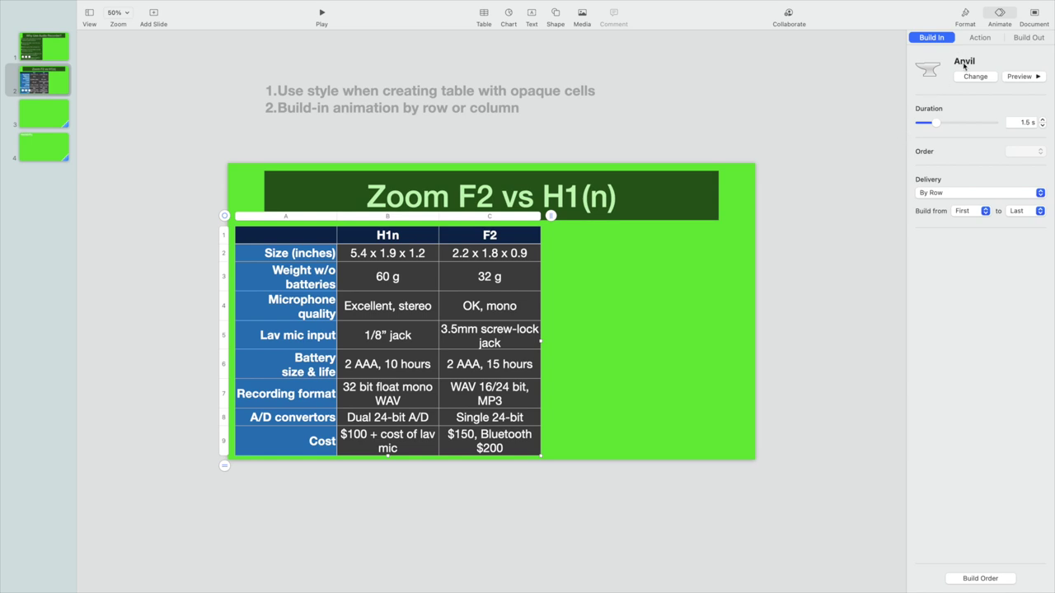
{"action": "left_click", "coordinate": [1020, 78]}
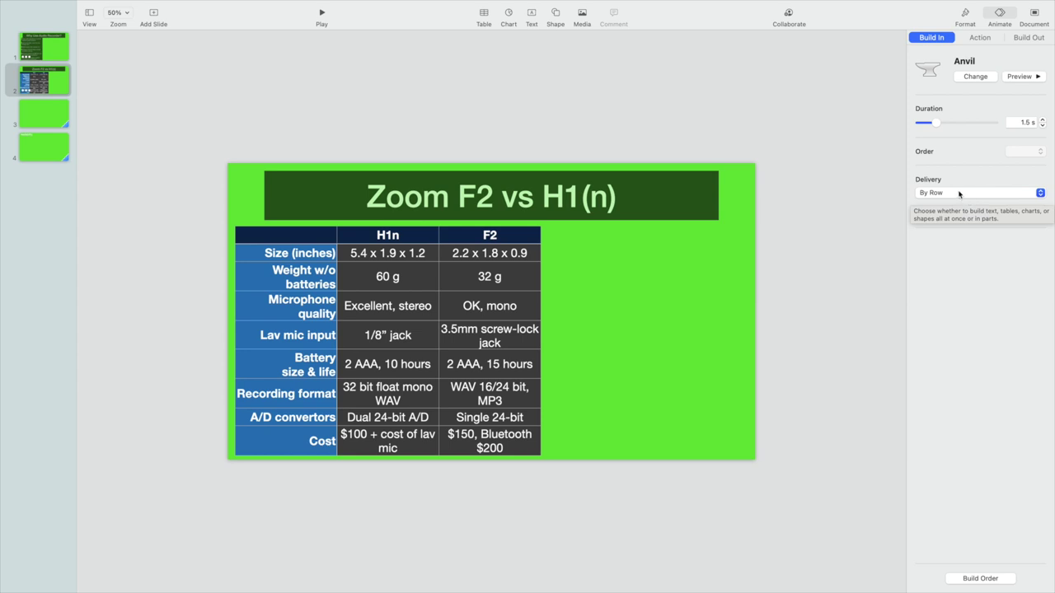
Select the table's body cells from the H1n size through the F2 cost and examine their cell fill settings
{"action": "left_click", "coordinate": [726, 120]}
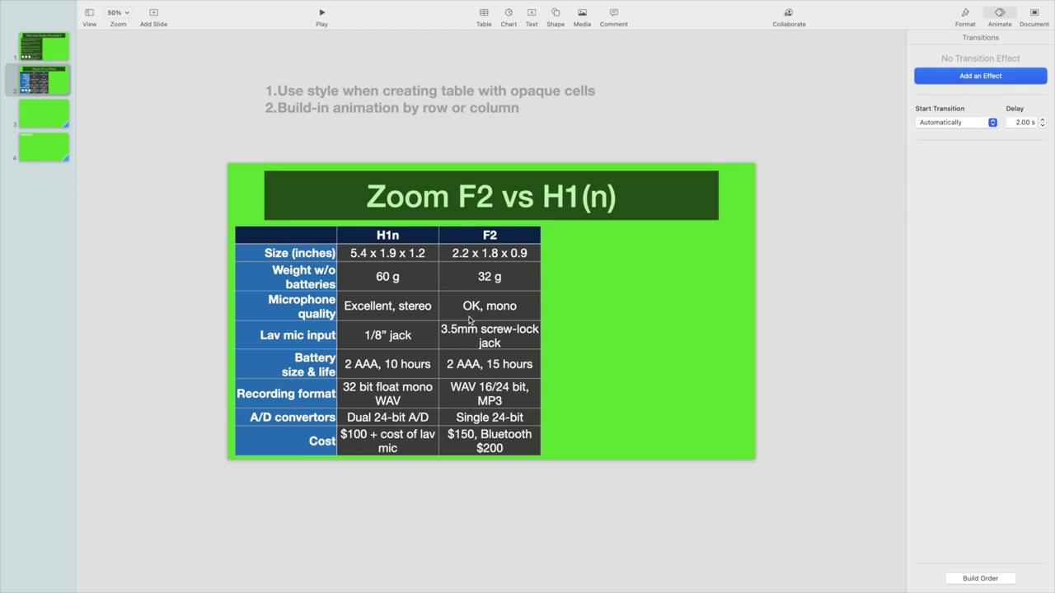
{"action": "left_click", "coordinate": [465, 325]}
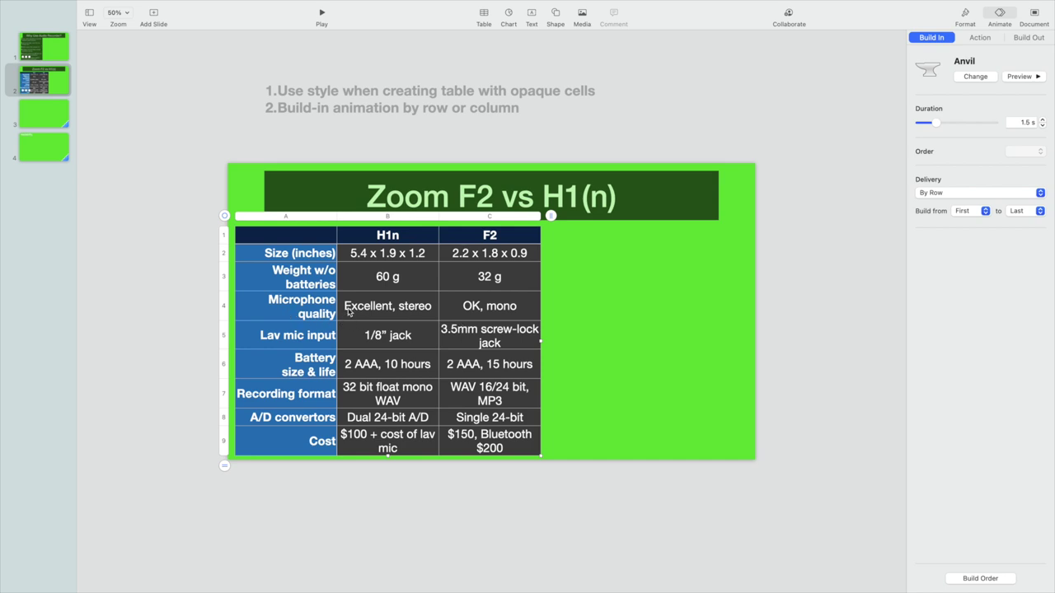
{"action": "left_click", "coordinate": [393, 257]}
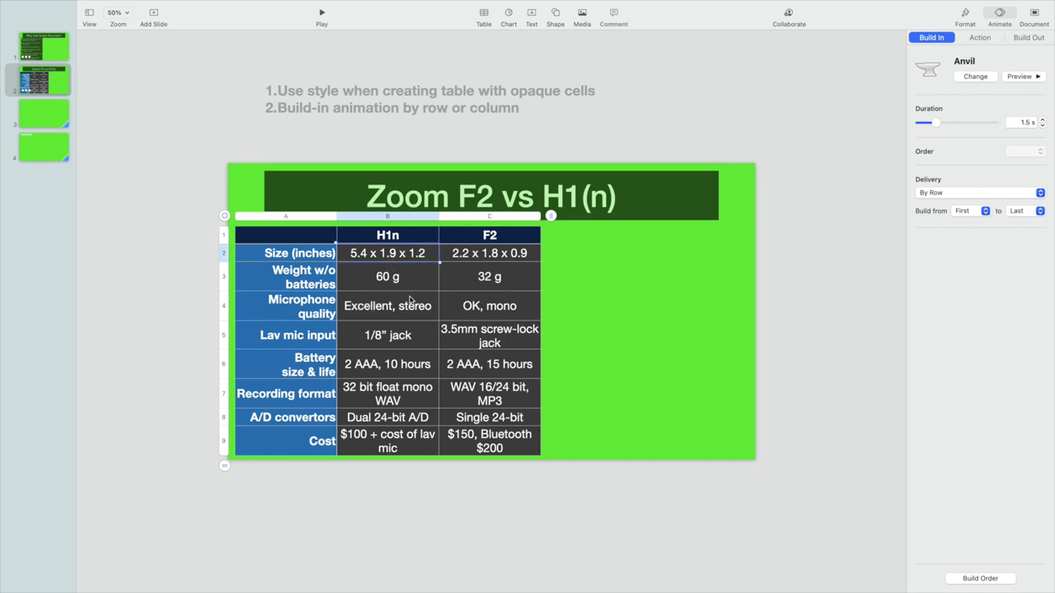
{"action": "left_click", "coordinate": [474, 444], "text": "shift"}
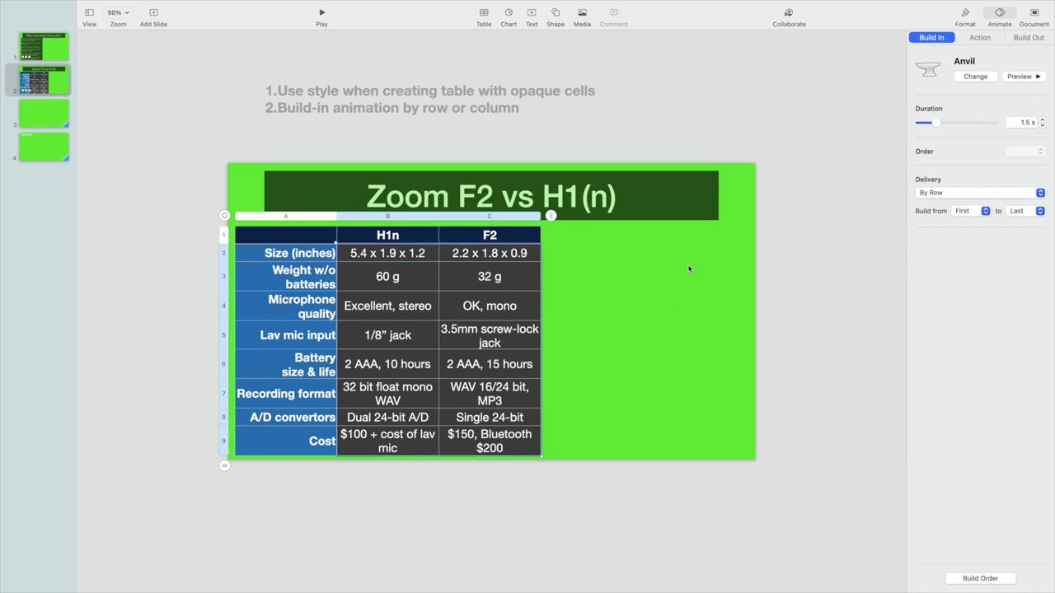
{"action": "left_click", "coordinate": [962, 17]}
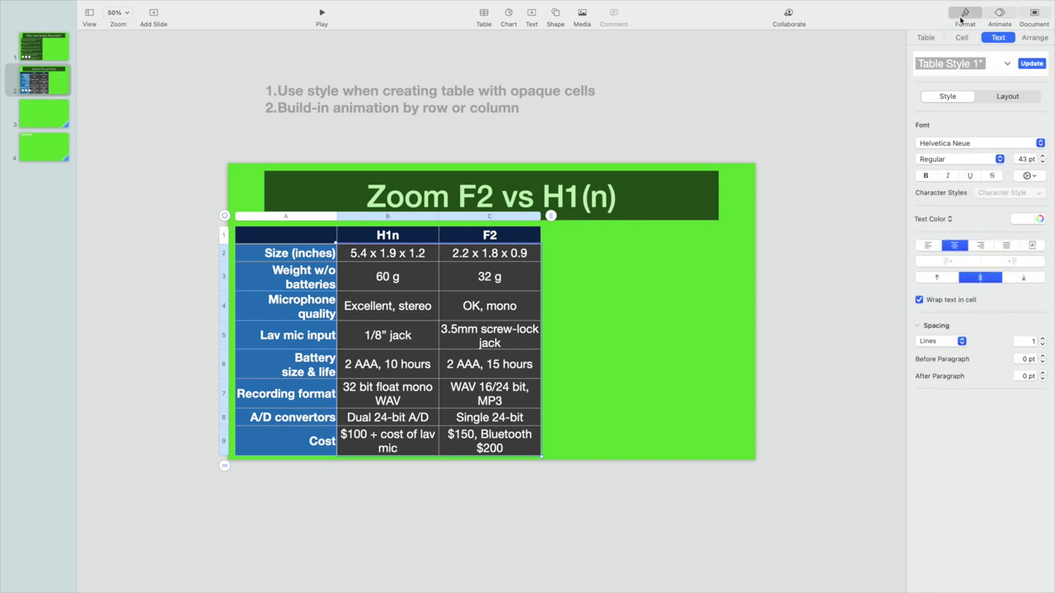
{"action": "left_click", "coordinate": [963, 38]}
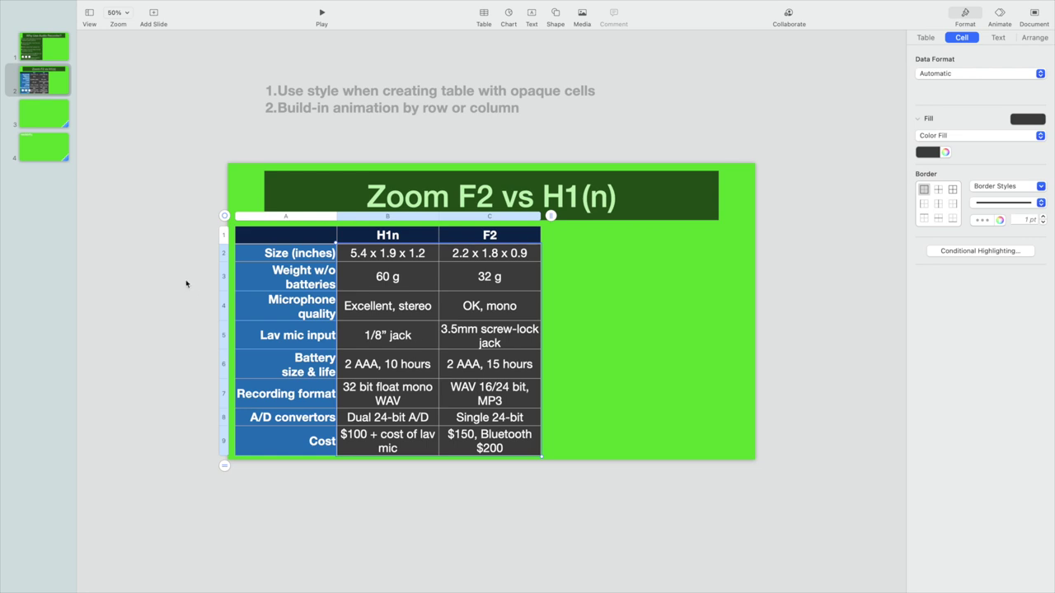
Open the third slide and examine the grouped scrolling-credits text placed below the slide area
{"action": "left_click", "coordinate": [30, 116]}
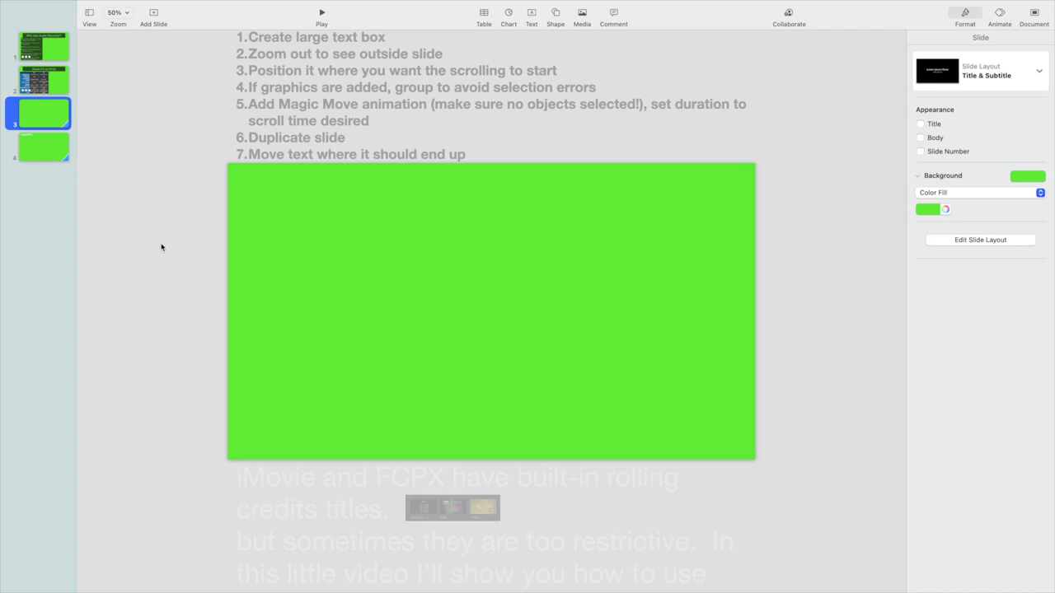
{"action": "left_click", "coordinate": [387, 486]}
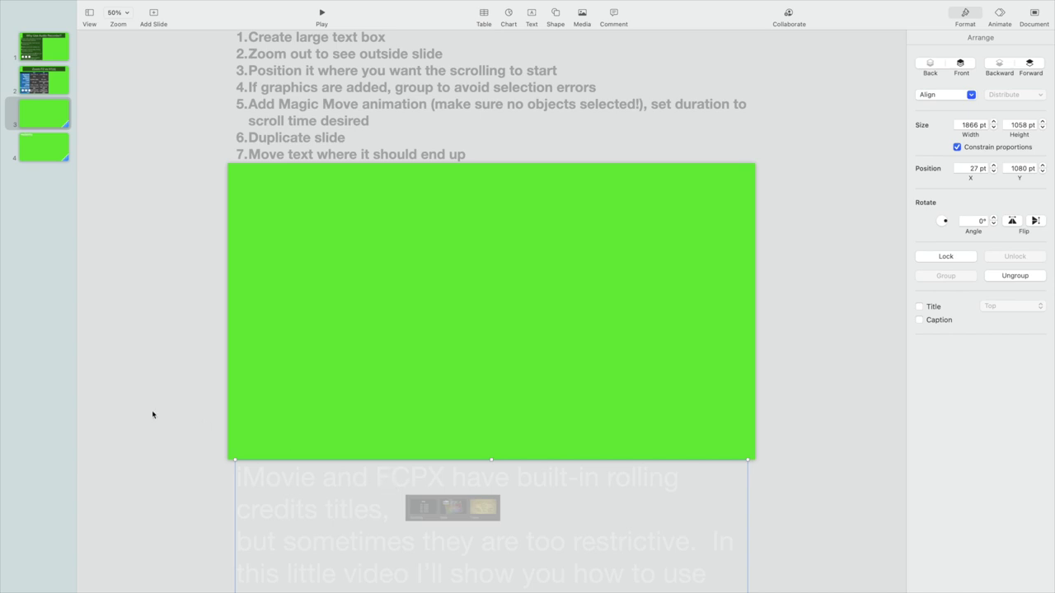
{"action": "scroll", "coordinate": [154, 415], "scroll_direction": "down", "scroll_amount": 1}
{"action": "left_click", "coordinate": [294, 489]}
{"action": "left_click", "coordinate": [296, 486]}
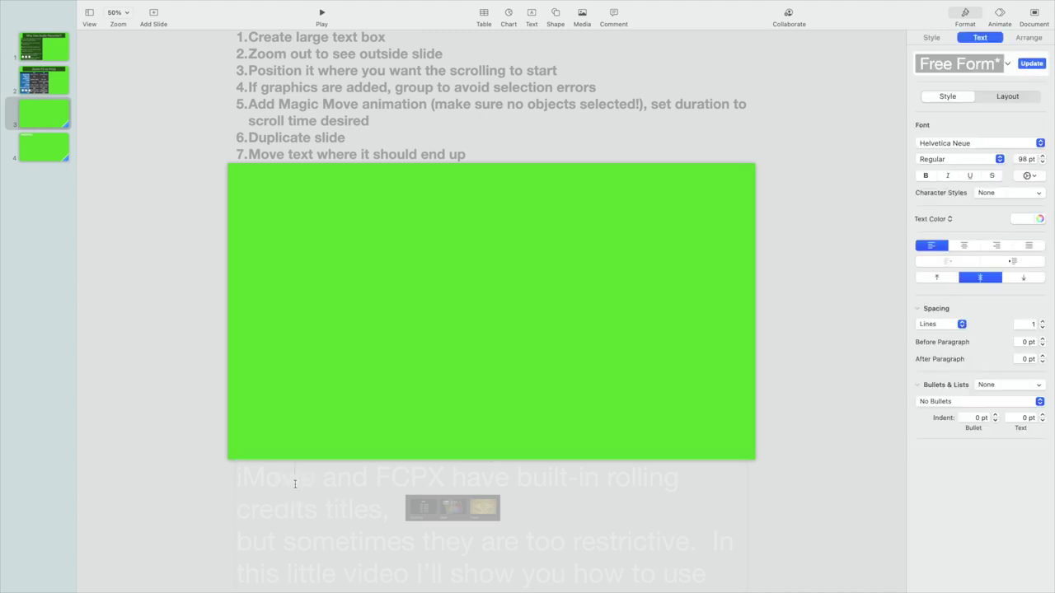
{"action": "left_click", "coordinate": [196, 462]}
{"action": "left_click", "coordinate": [336, 499]}
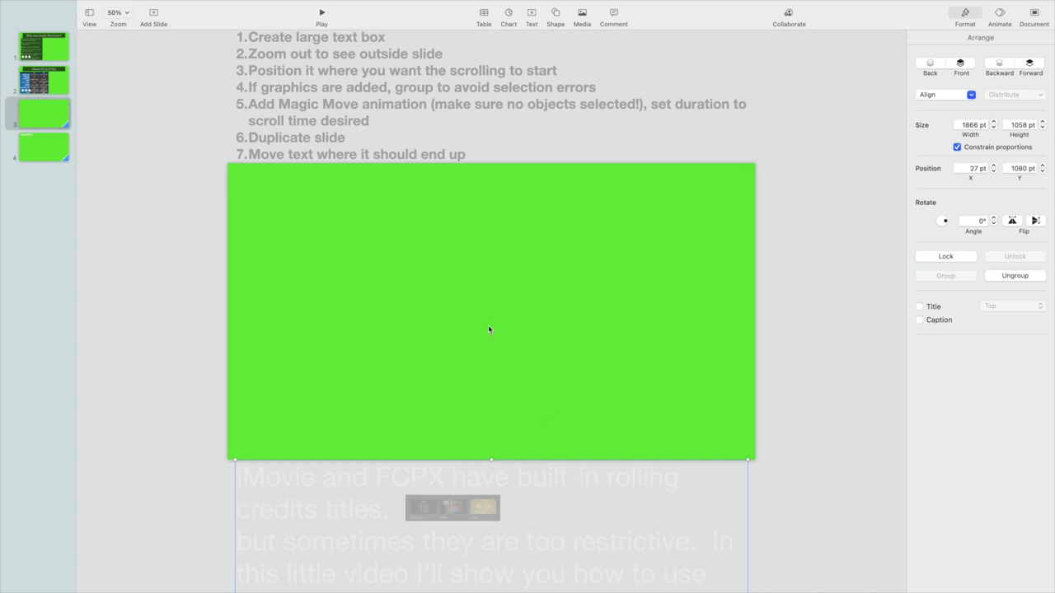
Zoom out to 25% to view the whole credits group outside the slide, and return to 50%
{"action": "mouse_move", "coordinate": [252, 2]}
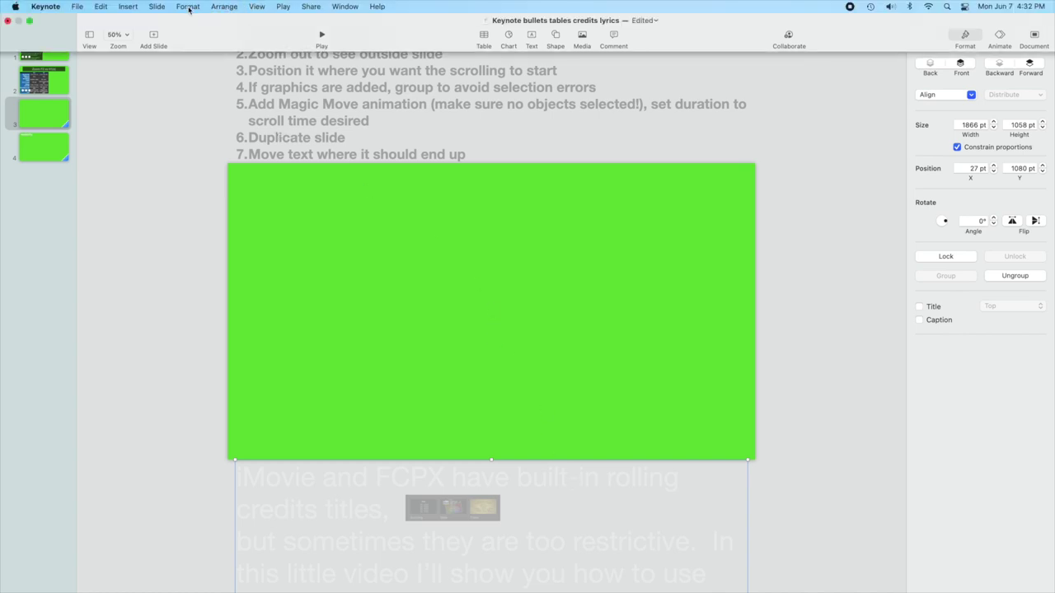
{"action": "left_click", "coordinate": [257, 7]}
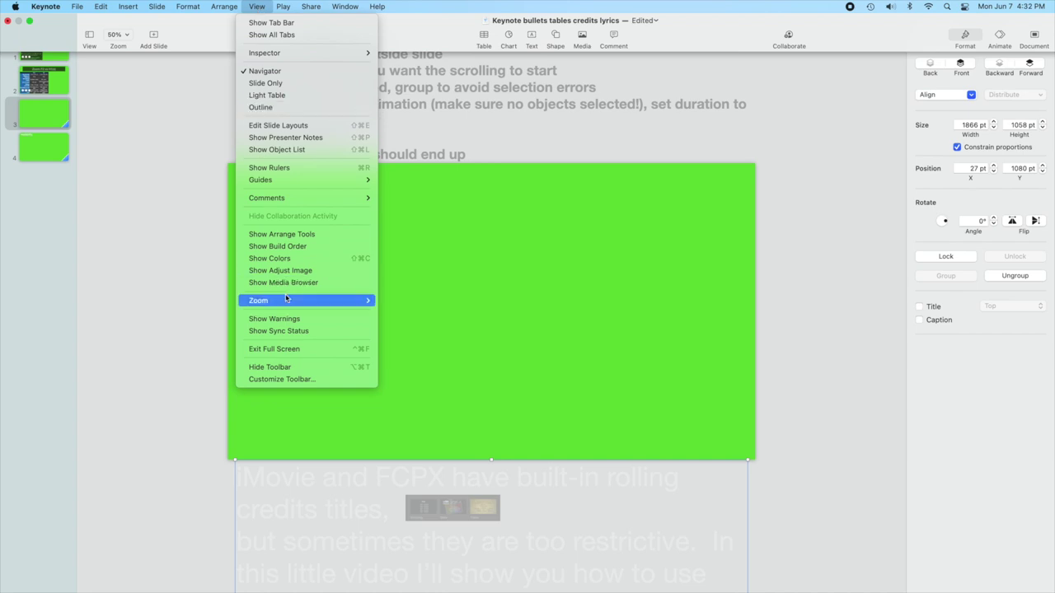
{"action": "mouse_move", "coordinate": [287, 299]}
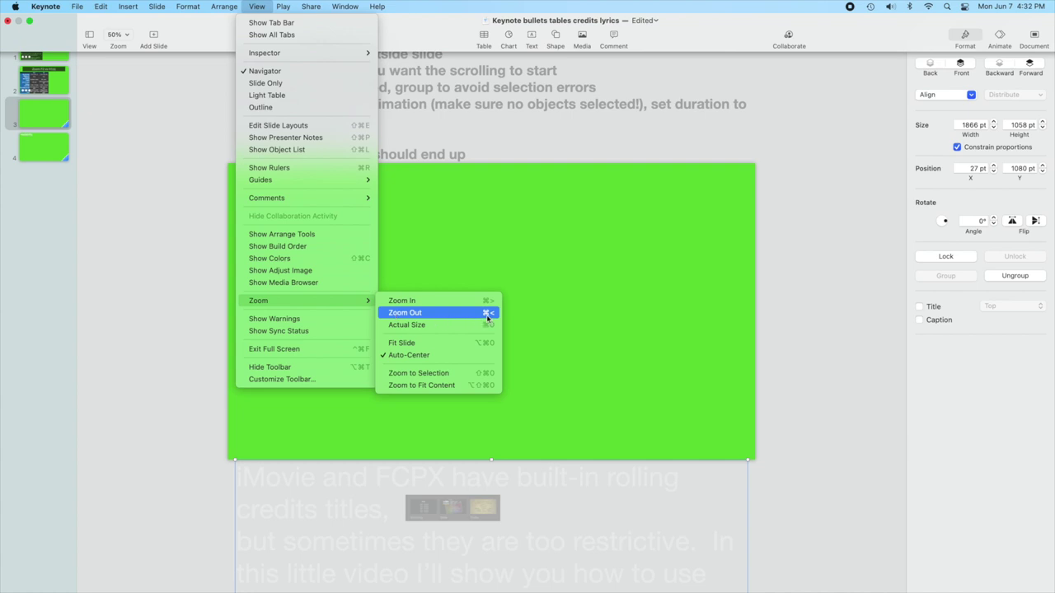
{"action": "left_click", "coordinate": [169, 278]}
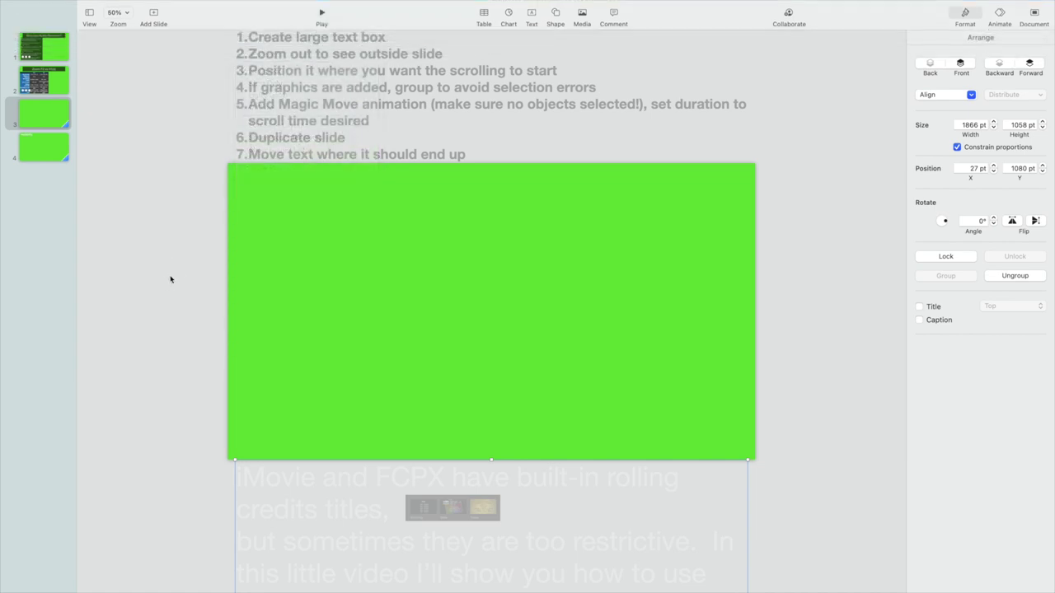
{"action": "key", "text": "super+shift+comma"}
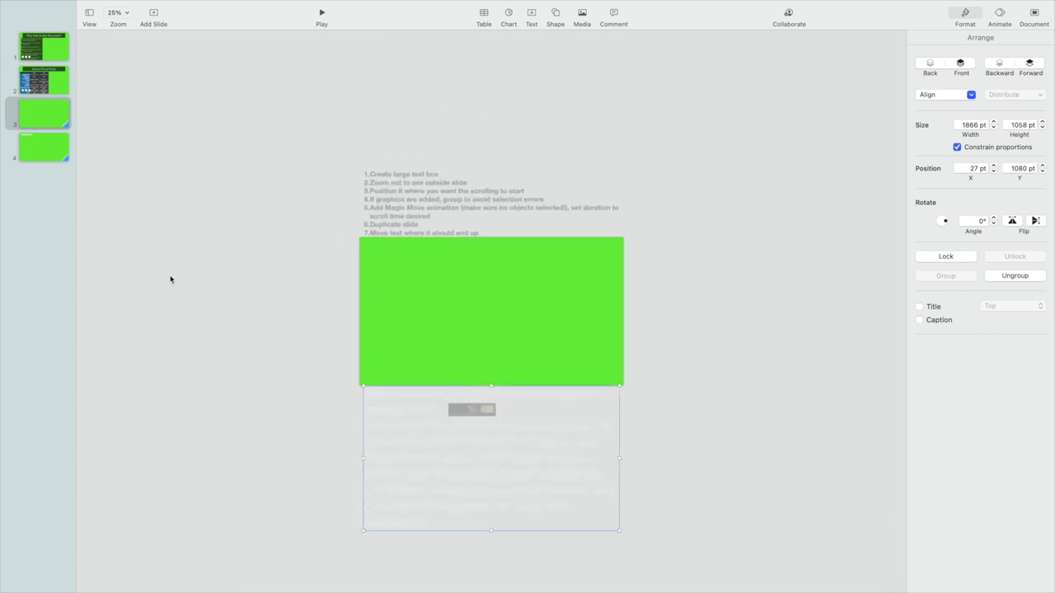
{"action": "key", "text": "super+shift+period"}
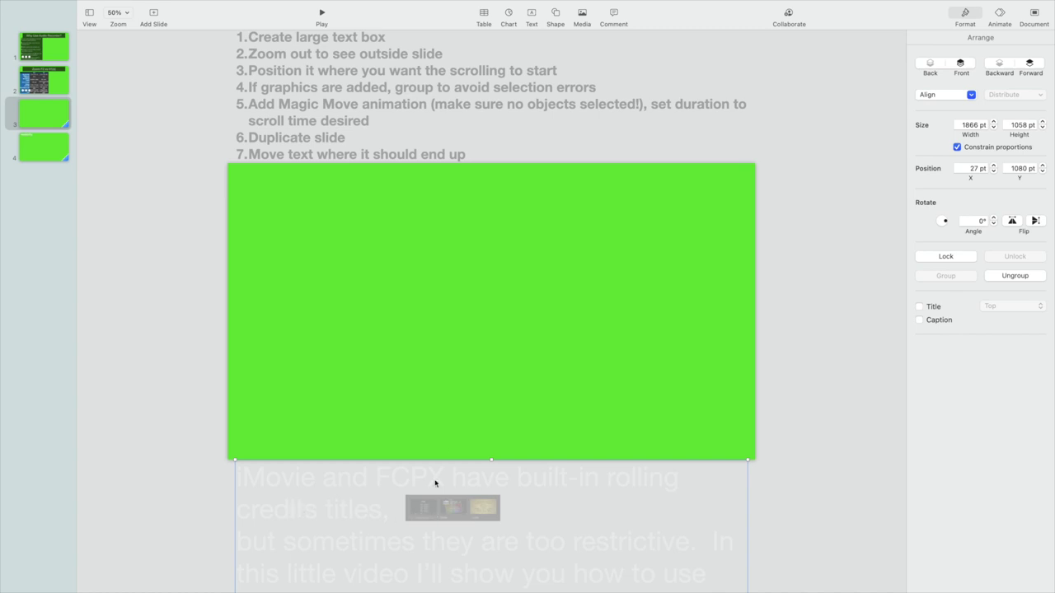
Ungroup the credits text and its embedded image on the third slide, and group them again
{"action": "mouse_move", "coordinate": [47, 3]}
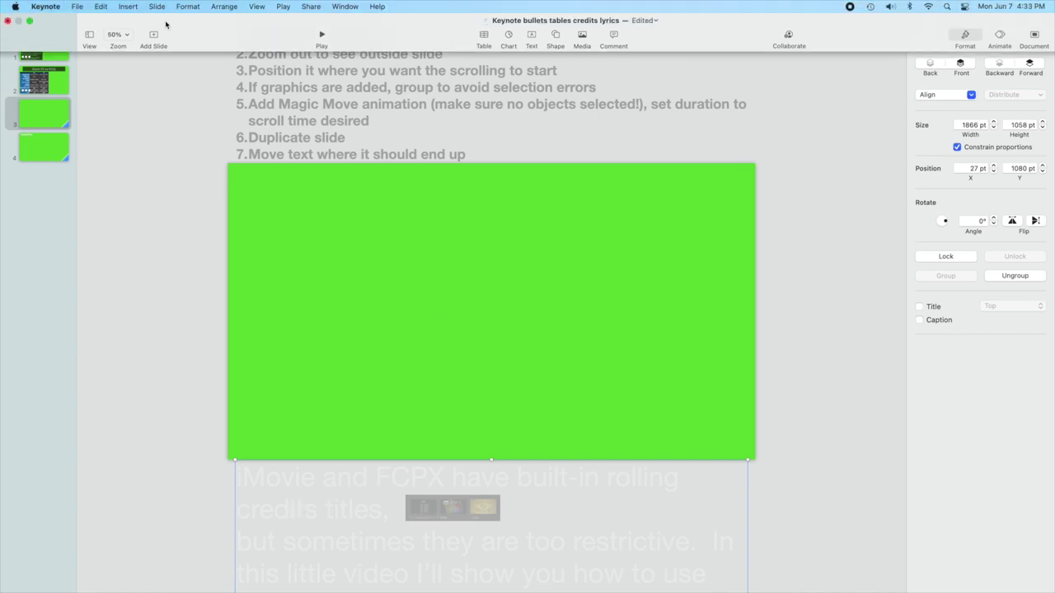
{"action": "left_click", "coordinate": [224, 7]}
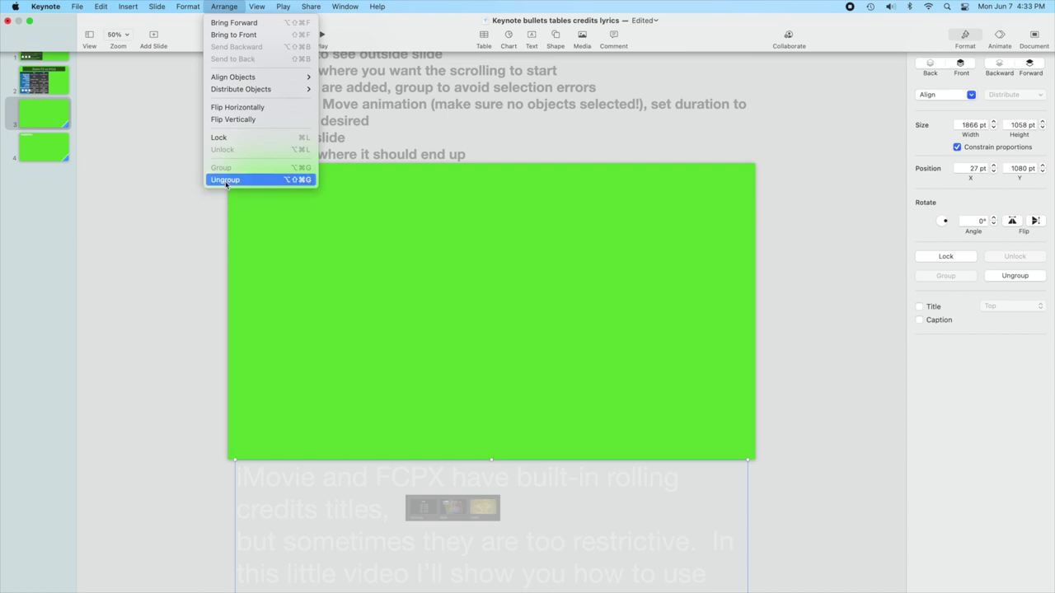
{"action": "left_click", "coordinate": [225, 180]}
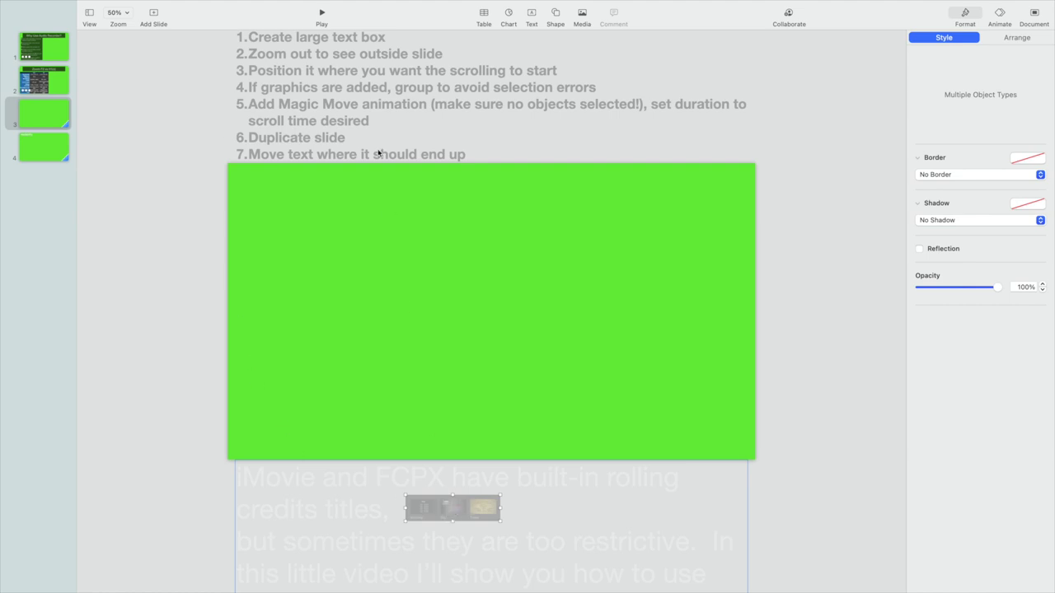
{"action": "mouse_move", "coordinate": [292, 4]}
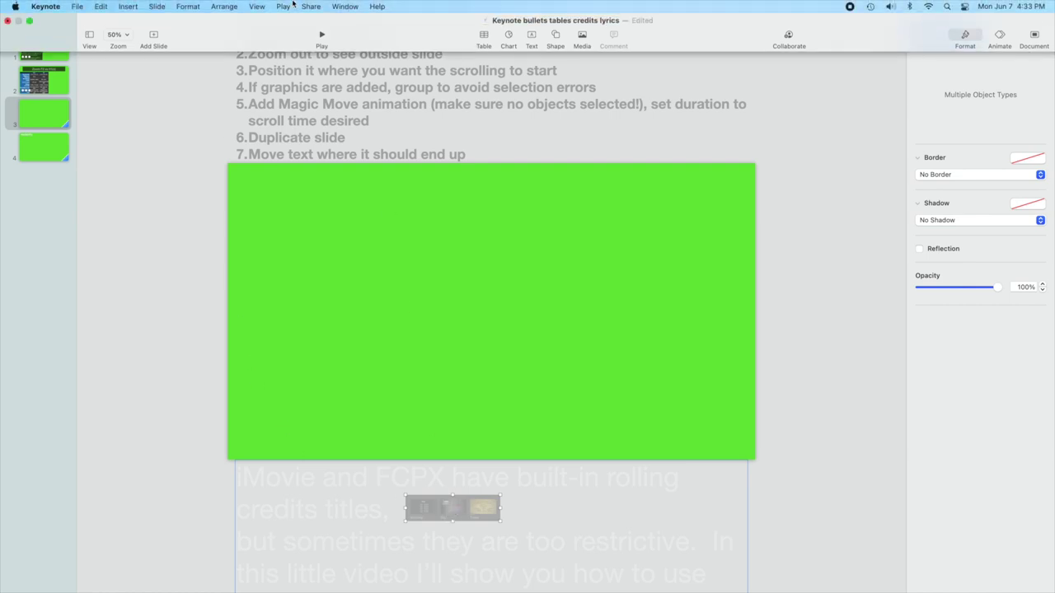
{"action": "left_click", "coordinate": [224, 7]}
{"action": "left_click", "coordinate": [223, 170]}
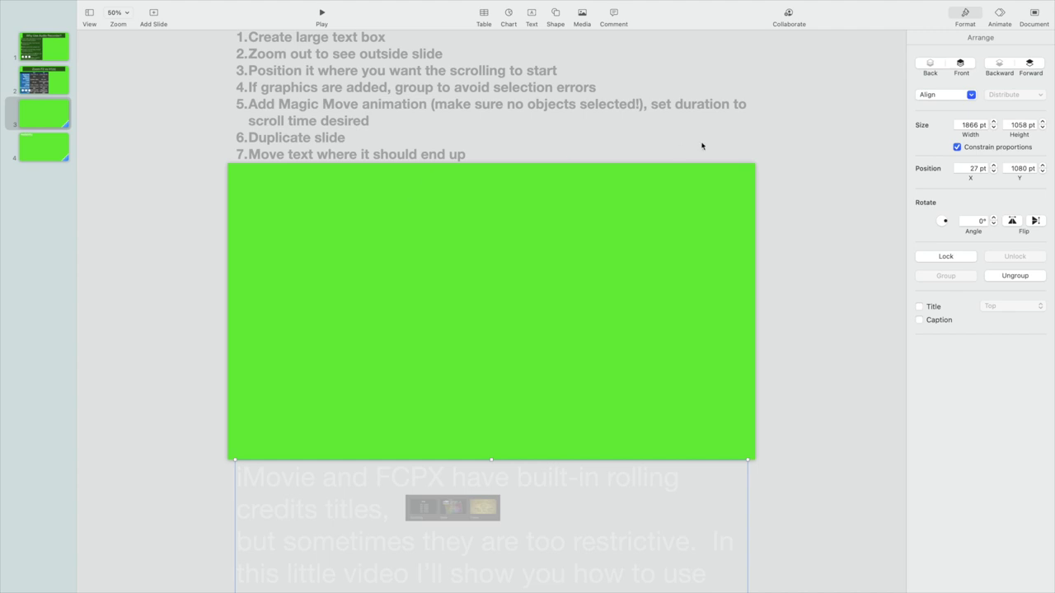
Check the credits group's build-in options, and examine the slide's Magic Move transition settings with no object selected
{"action": "left_click", "coordinate": [786, 255]}
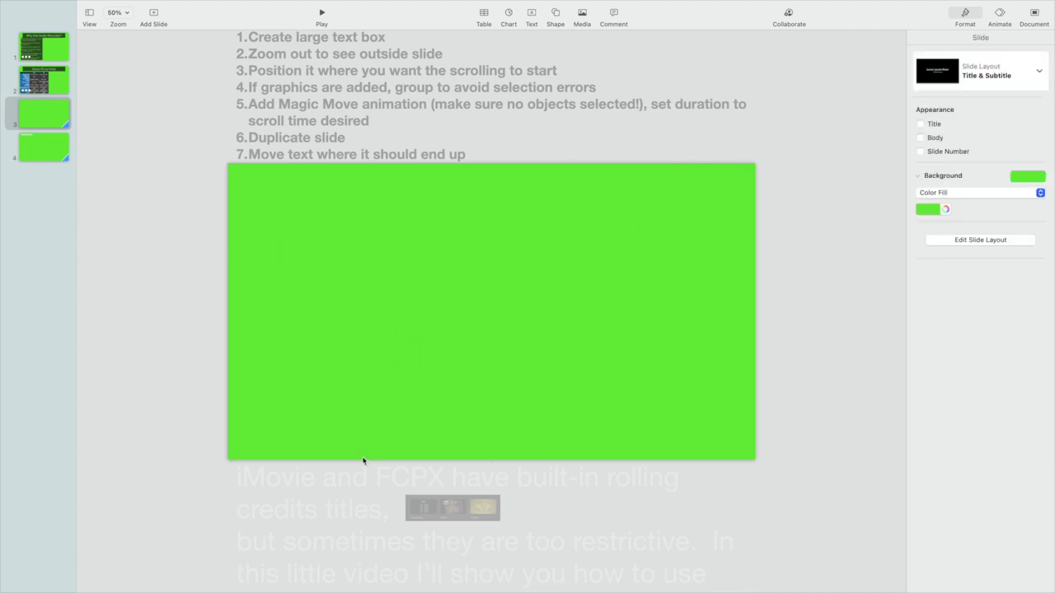
{"action": "left_click", "coordinate": [360, 486]}
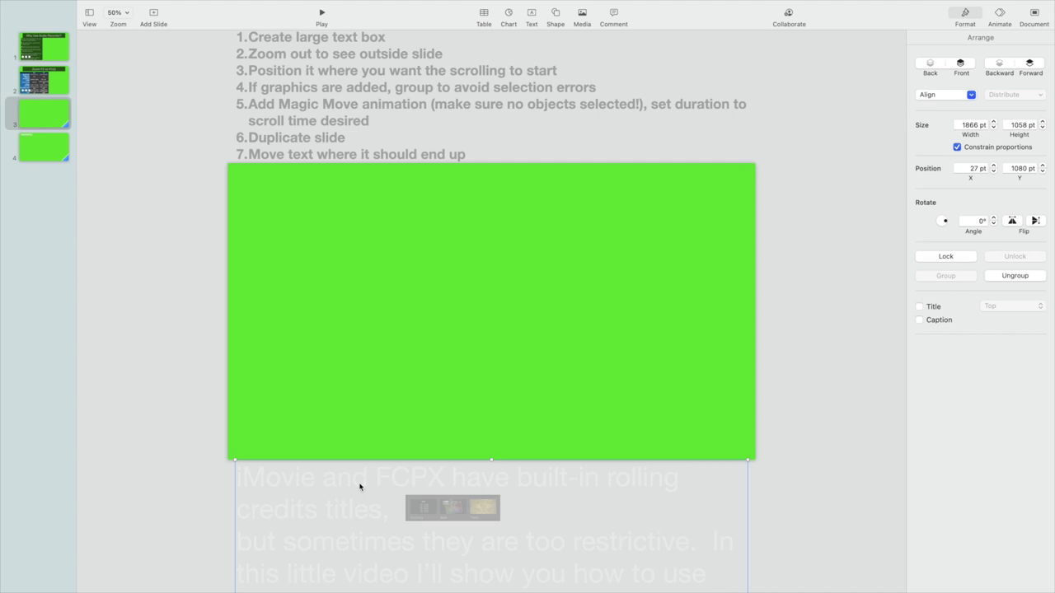
{"action": "left_click", "coordinate": [999, 16]}
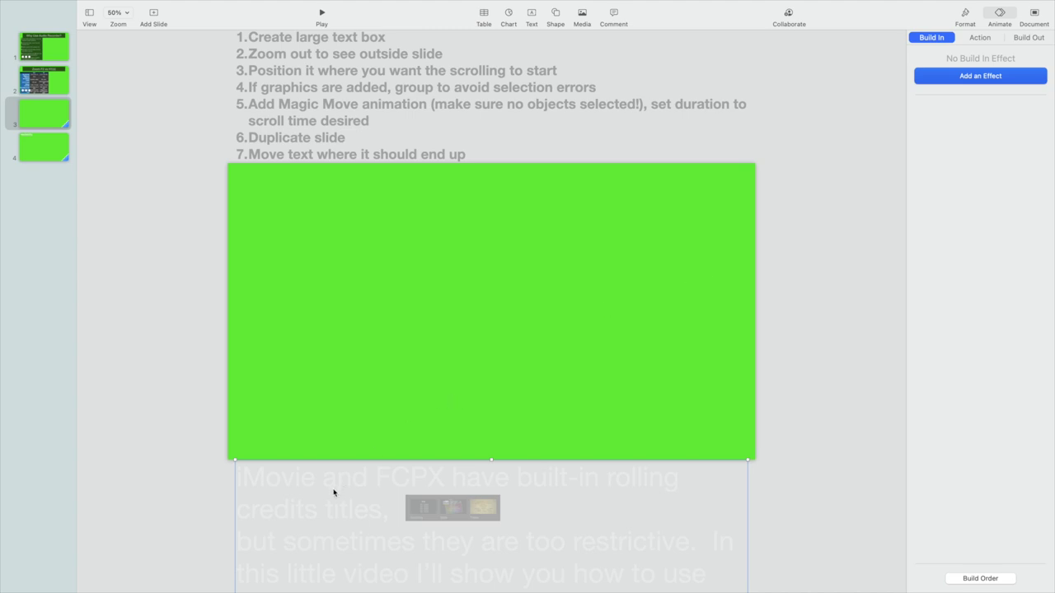
{"action": "left_click", "coordinate": [162, 388]}
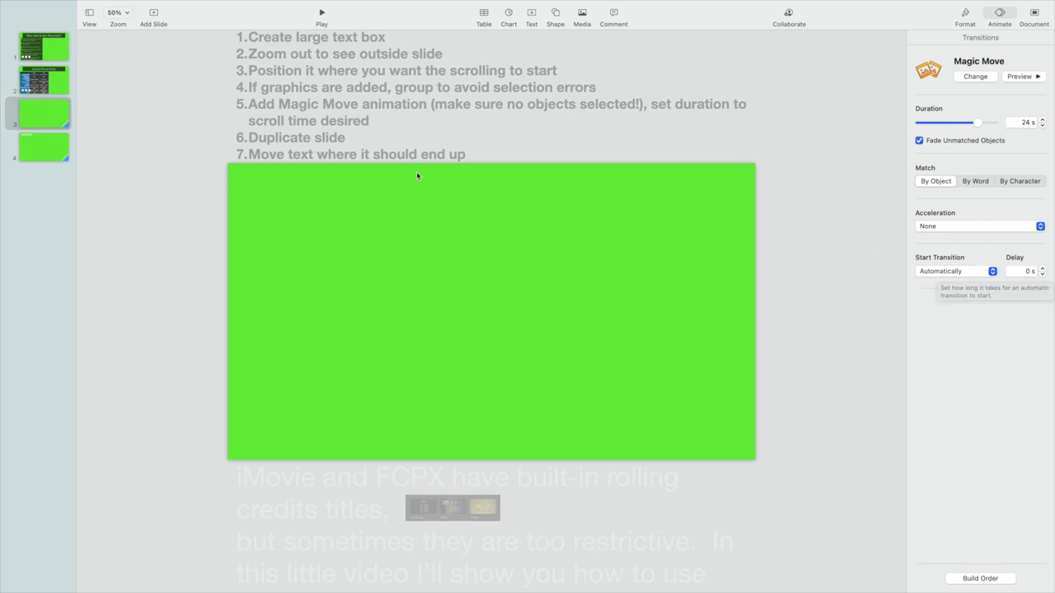
View the fourth slide and check the available commands for duplicating the third slide
{"action": "left_click", "coordinate": [46, 155]}
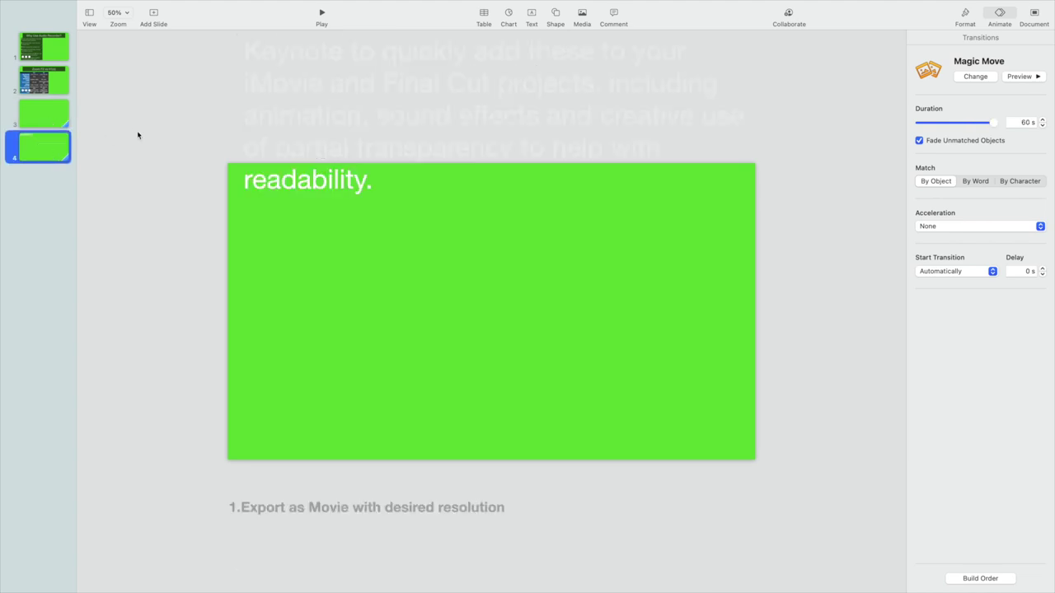
{"action": "left_click", "coordinate": [46, 115]}
{"action": "right_click", "coordinate": [46, 117]}
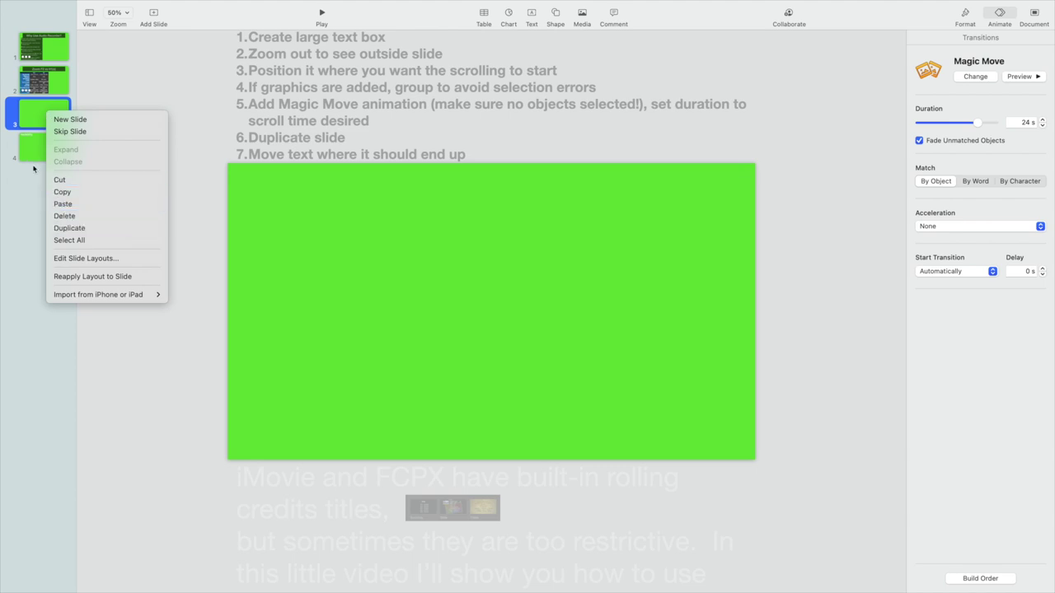
{"action": "left_click", "coordinate": [32, 201]}
Compare the credits text's start position on the third slide with its end position on the fourth slide
{"action": "left_click", "coordinate": [37, 154]}
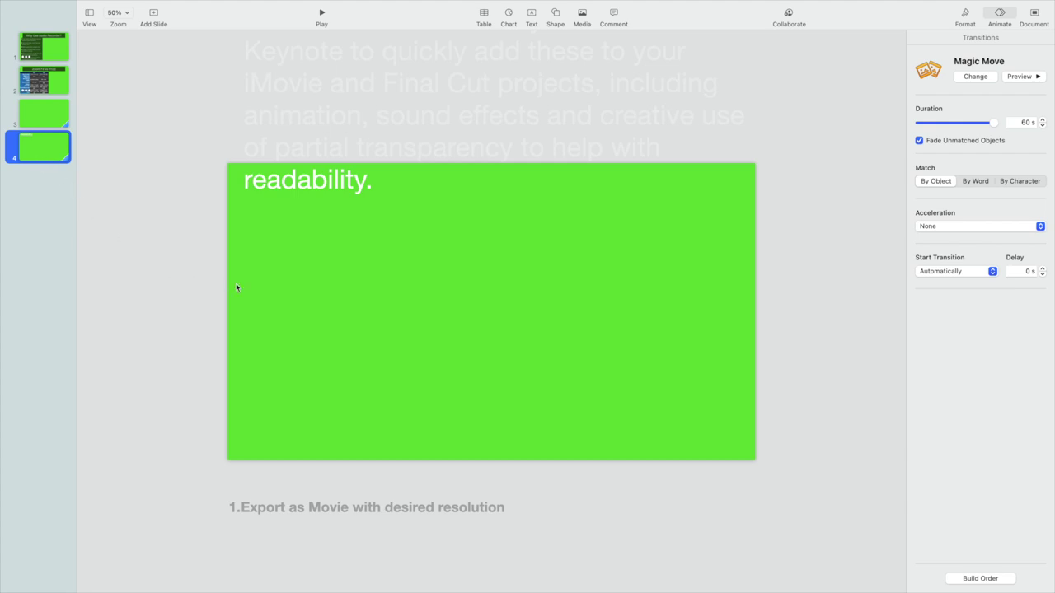
{"action": "left_click", "coordinate": [357, 152]}
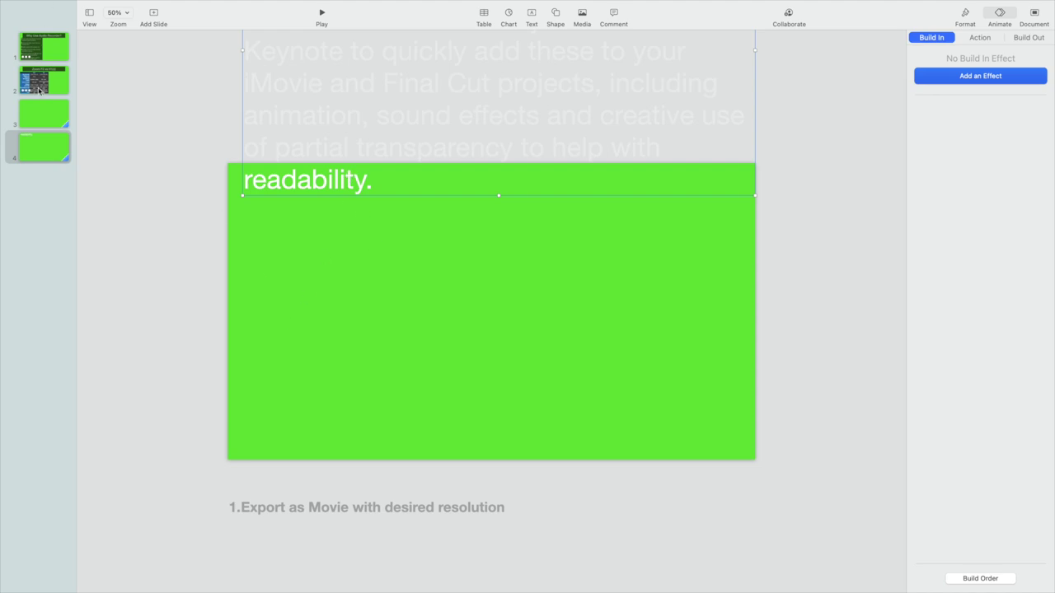
{"action": "left_click", "coordinate": [44, 115]}
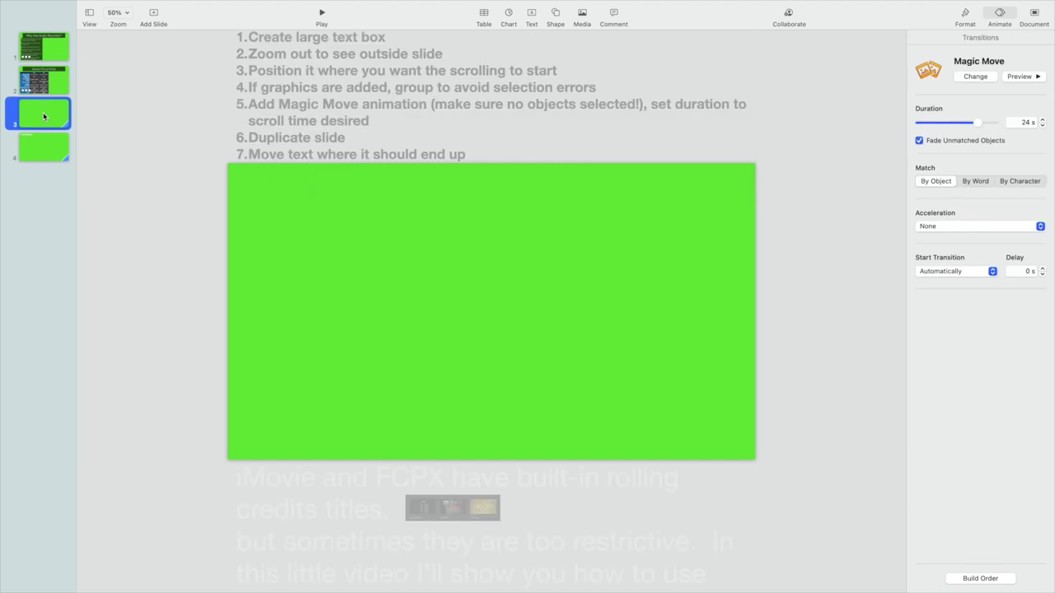
{"action": "left_click", "coordinate": [41, 141]}
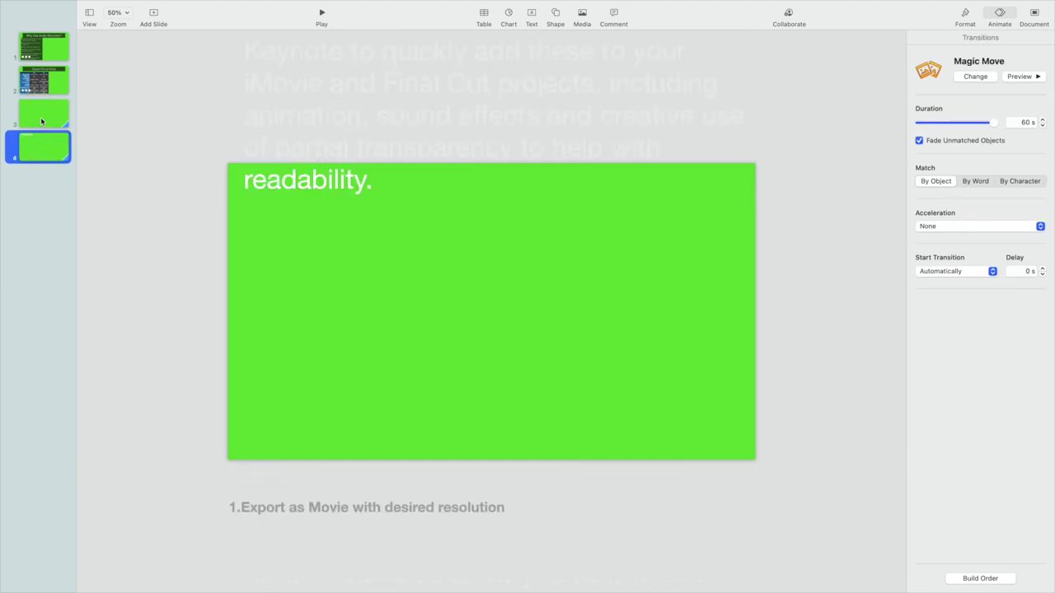
{"action": "left_click", "coordinate": [41, 116]}
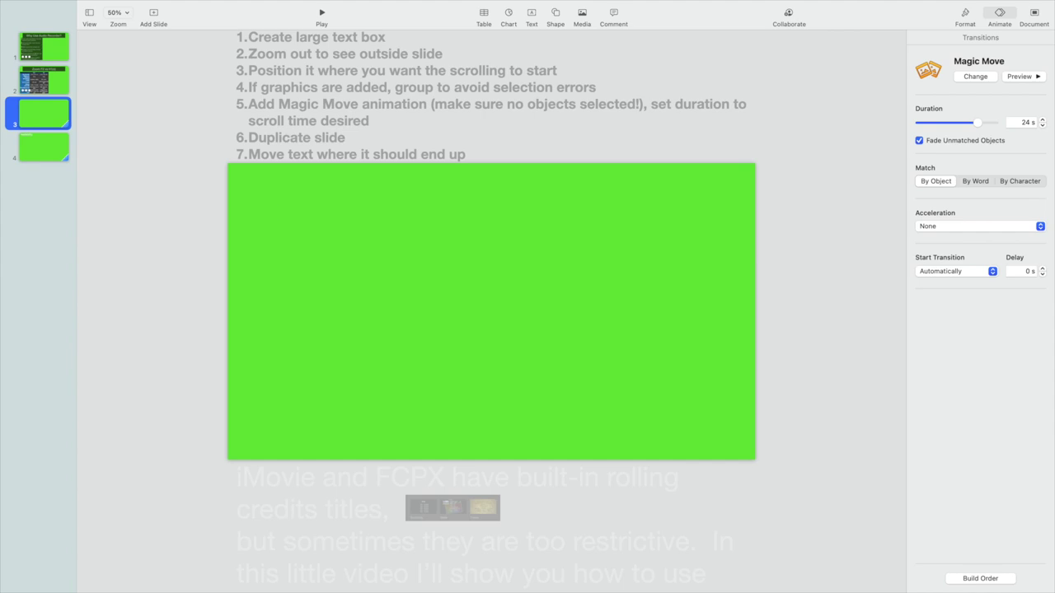
{"action": "left_click", "coordinate": [35, 148]}
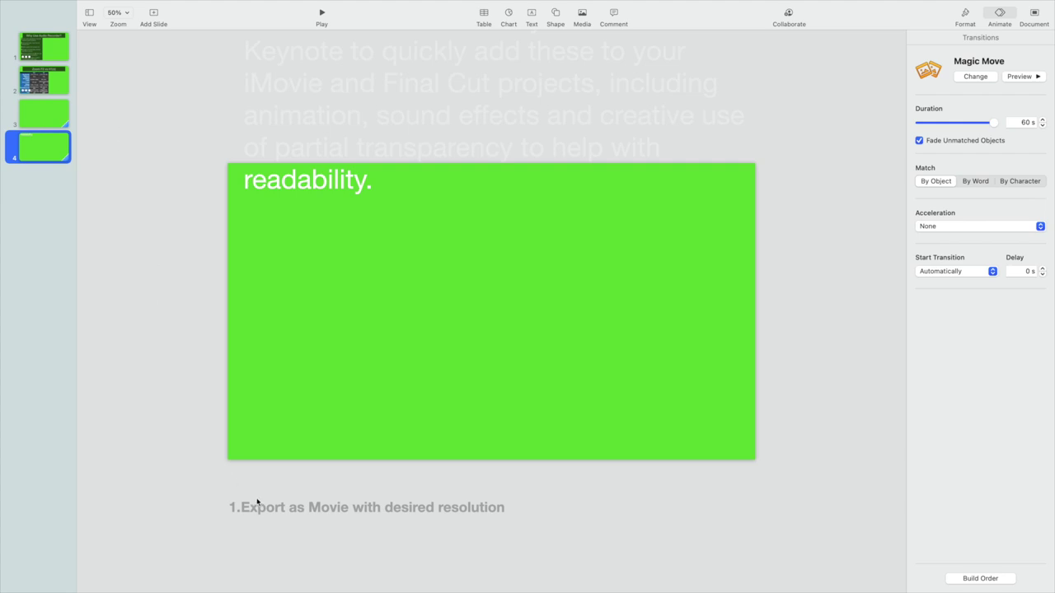
Set up a movie export of the presentation with Self-Playing playback
{"action": "mouse_move", "coordinate": [57, 7]}
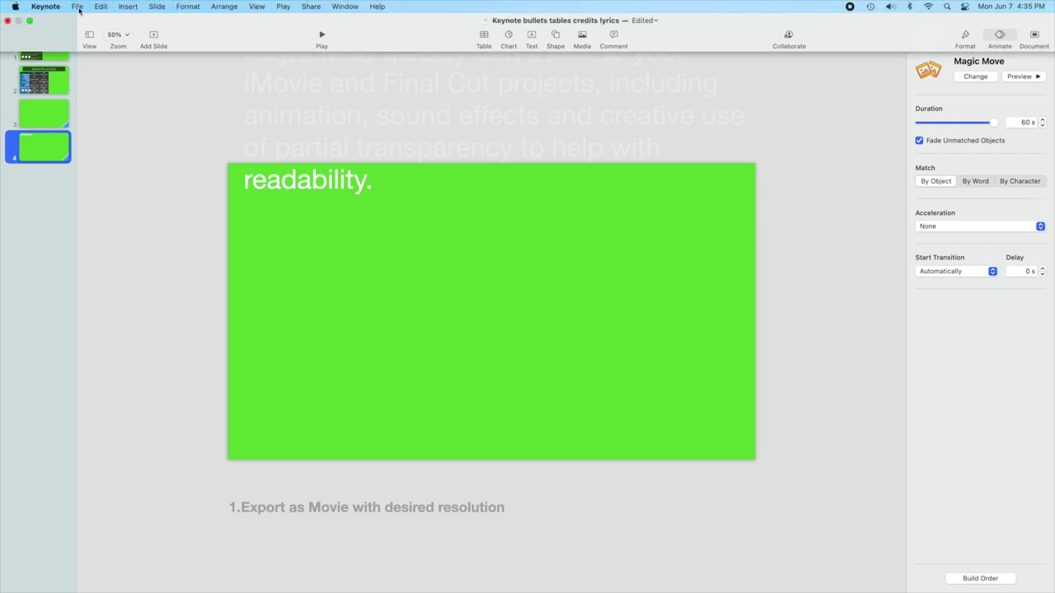
{"action": "left_click", "coordinate": [78, 7]}
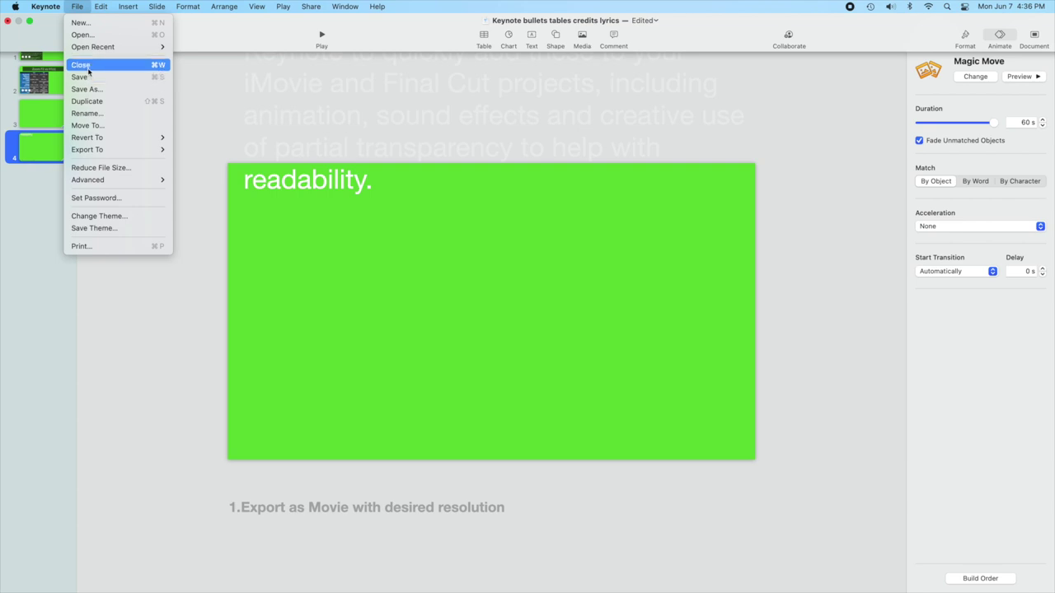
{"action": "mouse_move", "coordinate": [92, 150]}
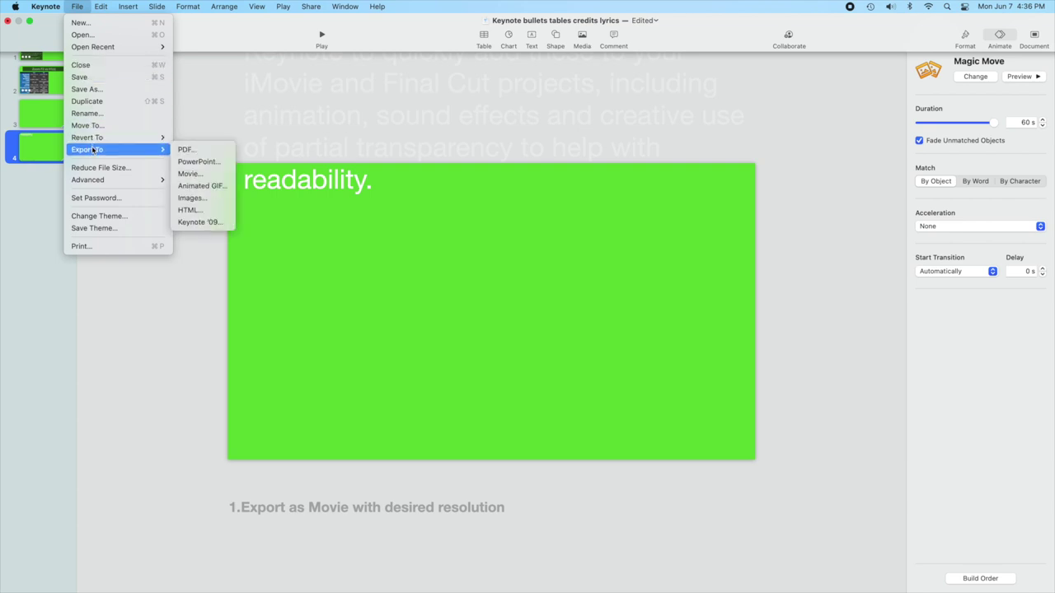
{"action": "left_click", "coordinate": [220, 174]}
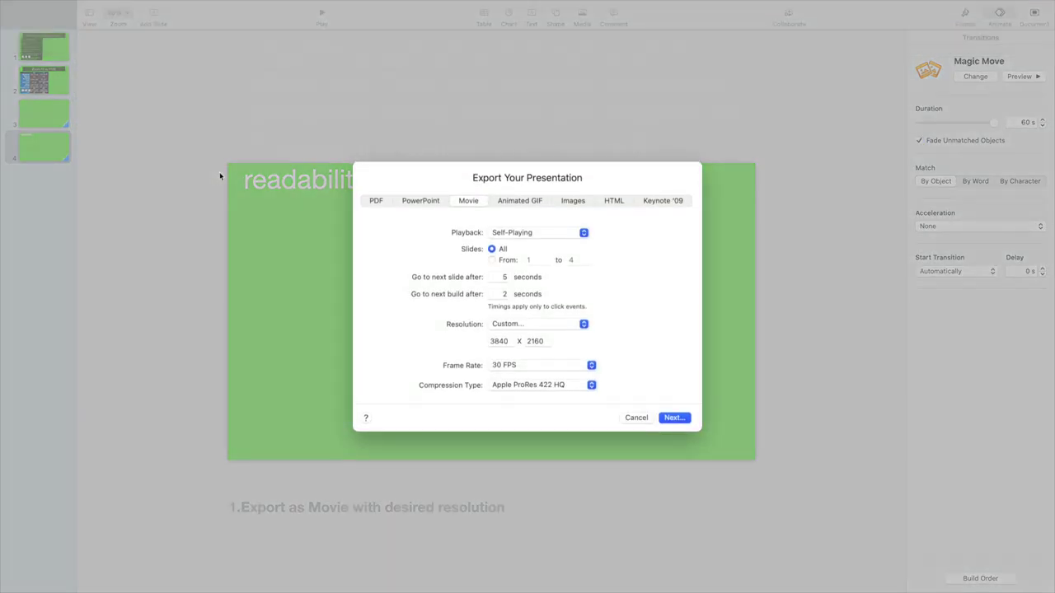
{"action": "left_click", "coordinate": [584, 233]}
{"action": "left_click", "coordinate": [563, 240]}
Set both the next-slide and next-build export timings to 0 seconds
{"action": "double_click", "coordinate": [510, 280]}
{"action": "type", "text": "0"}
{"action": "double_click", "coordinate": [494, 291]}
{"action": "type", "text": "0"}
{"action": "left_click", "coordinate": [496, 289]}
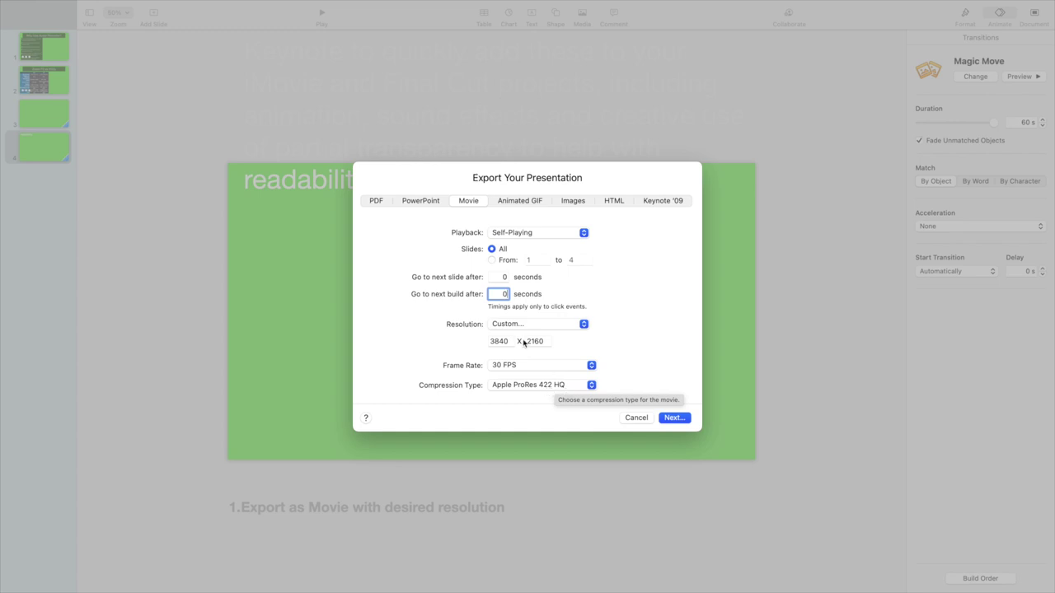
Review the resolution choices, keep the custom 3840 x 2160 size and proceed with the movie export
{"action": "left_click", "coordinate": [584, 328]}
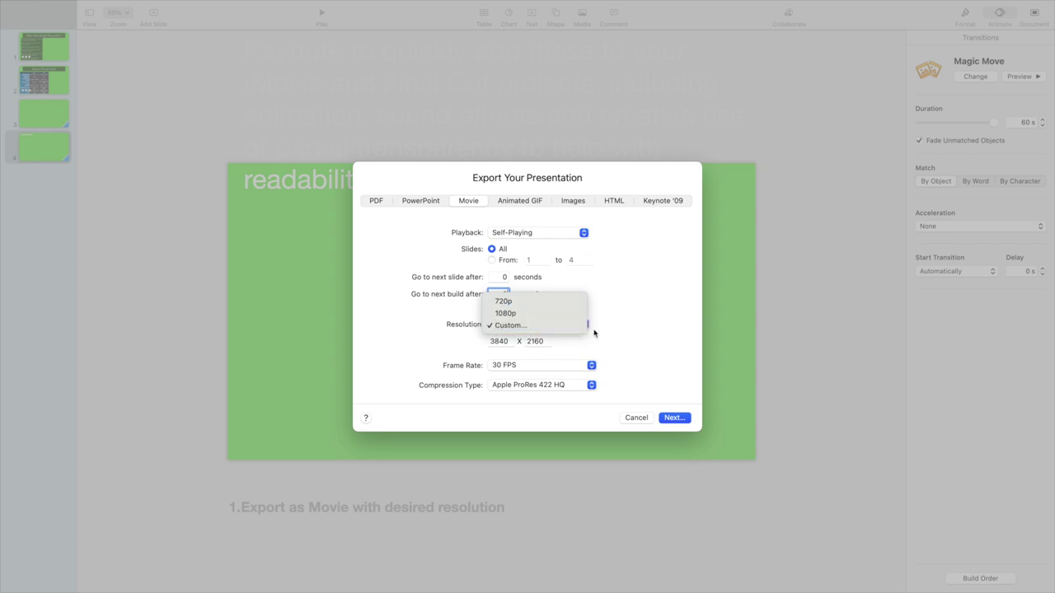
{"action": "left_click", "coordinate": [613, 337]}
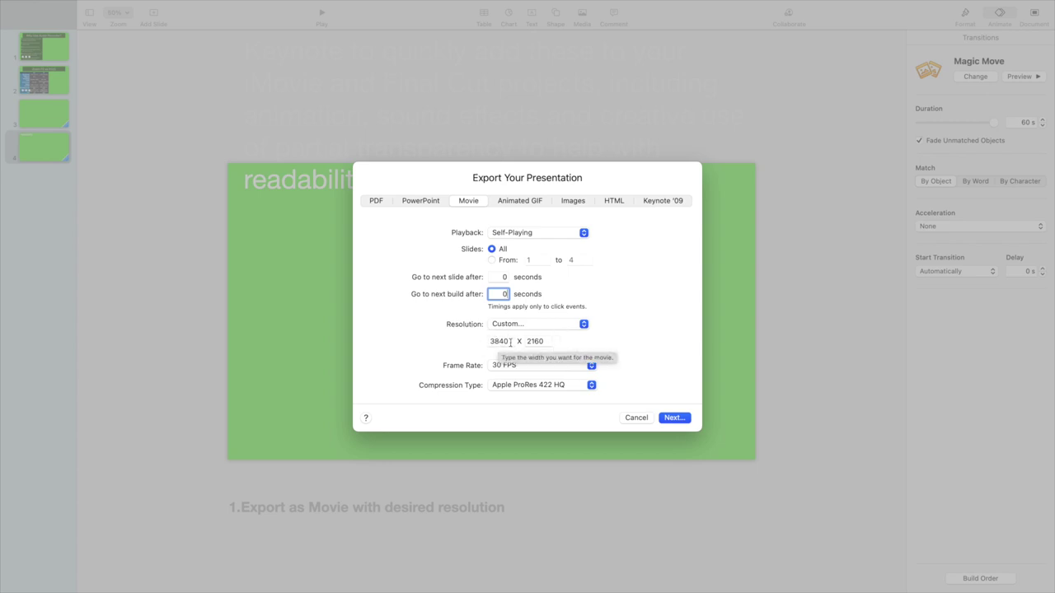
{"action": "left_click", "coordinate": [675, 419]}
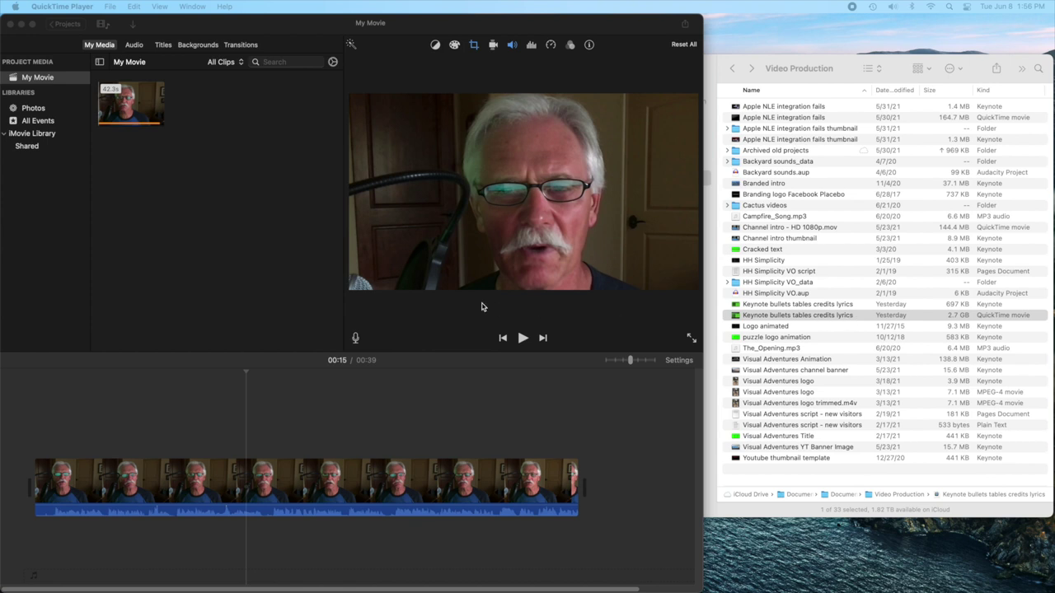
Import the exported QuickTime movie "Keynote bullets tables credits lyrics" from the Video Production folder into the iMovie project's media
{"action": "left_click", "coordinate": [802, 315]}
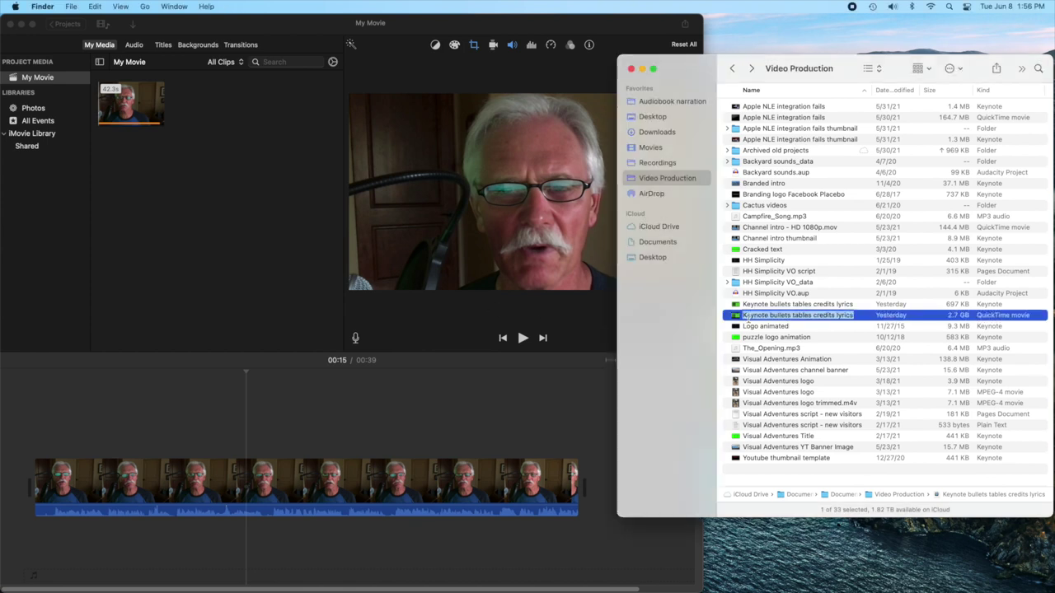
{"action": "left_click", "coordinate": [738, 319]}
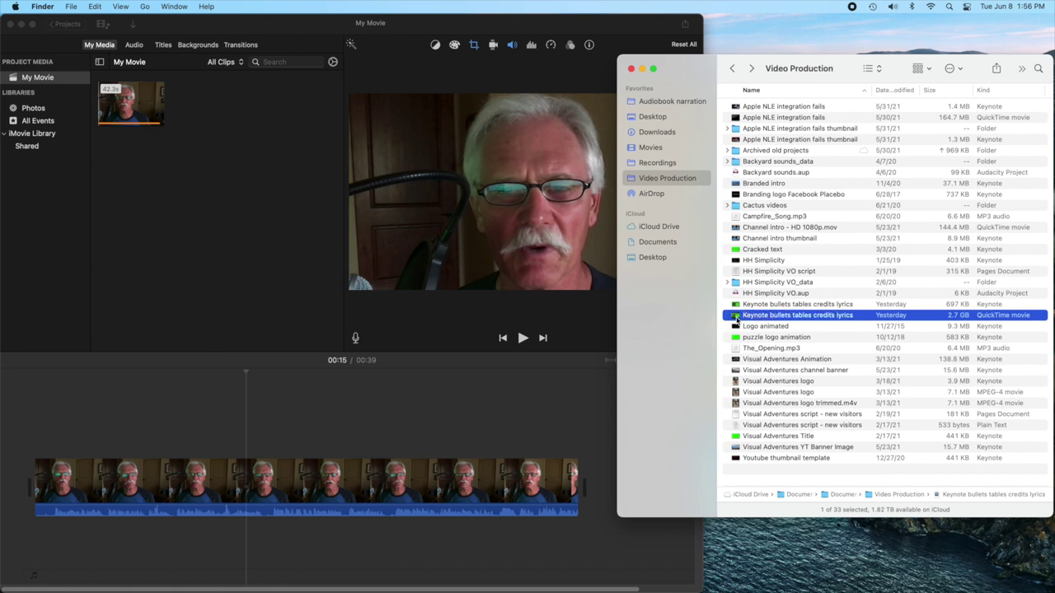
{"action": "left_click_drag", "start_coordinate": [738, 318], "coordinate": [110, 209]}
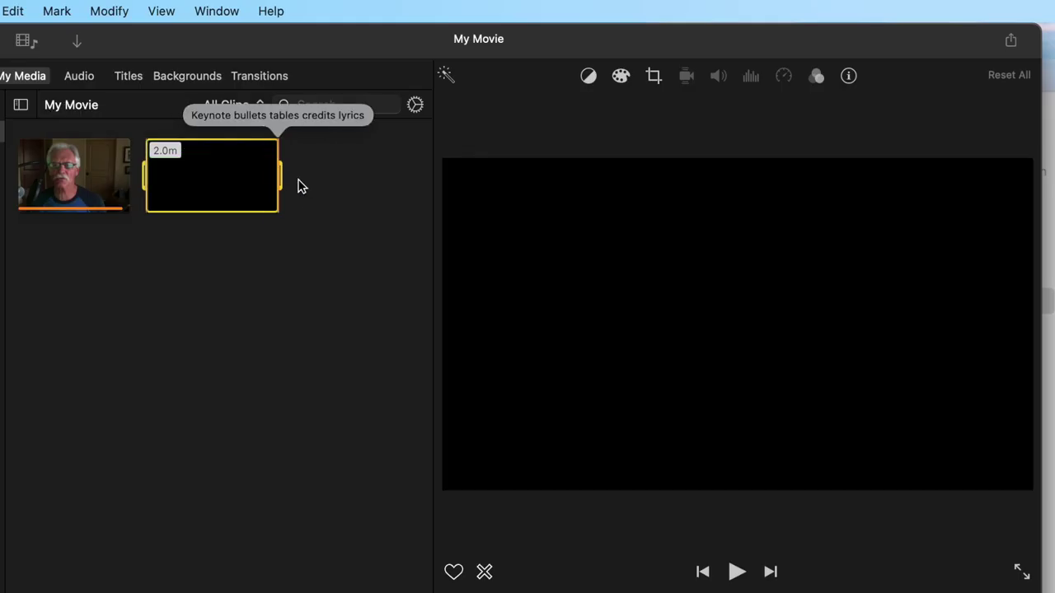
Place the bullets portion of the Keynote movie above the talking-head clip and set its overlay style to Green/Blue Screen
{"action": "left_click_drag", "start_coordinate": [281, 177], "coordinate": [160, 177]}
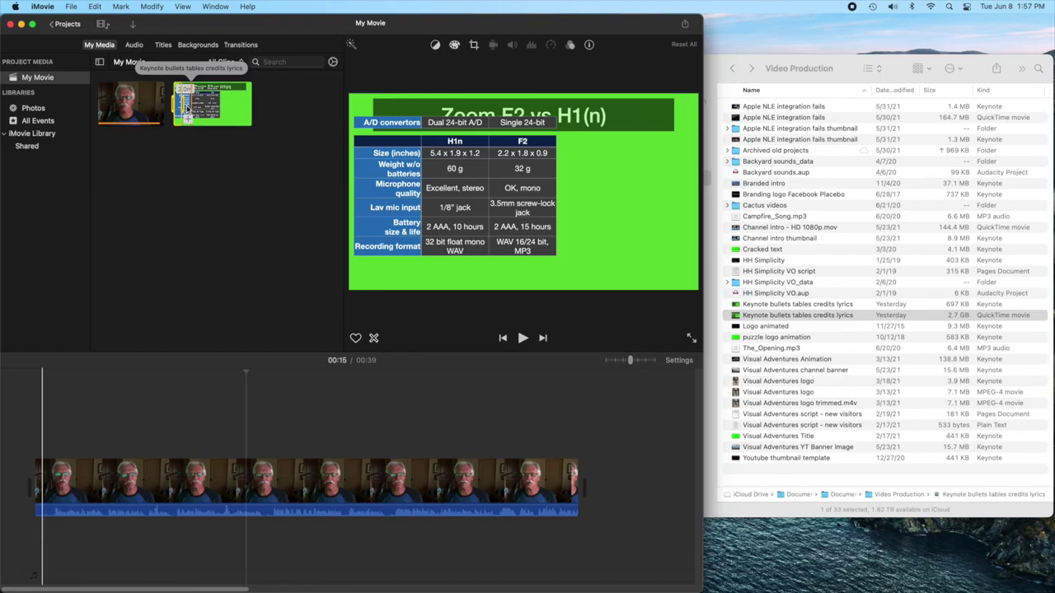
{"action": "left_click_drag", "start_coordinate": [181, 107], "coordinate": [49, 417]}
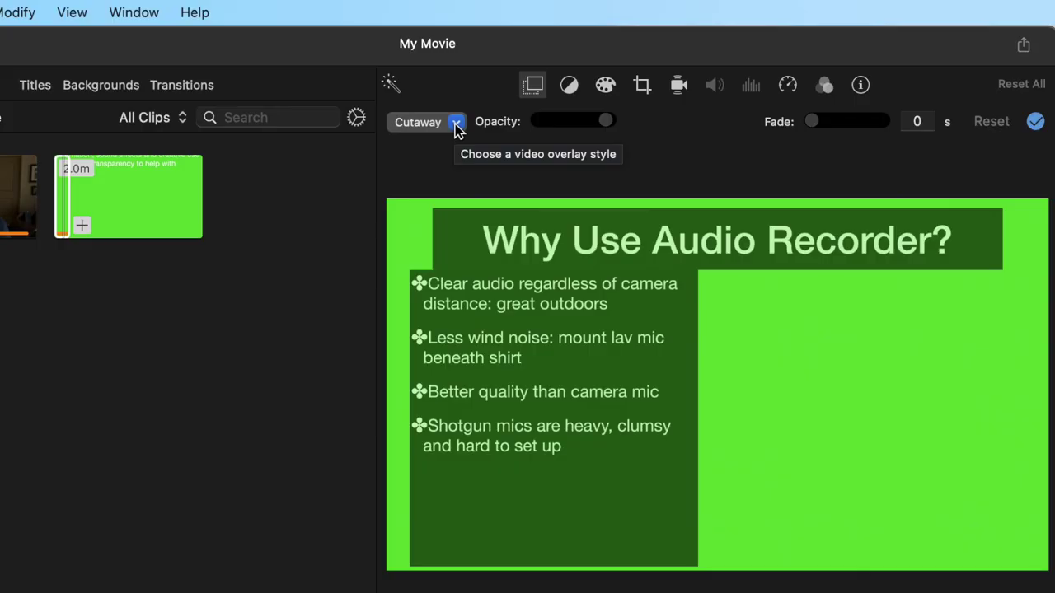
{"action": "left_click", "coordinate": [384, 65]}
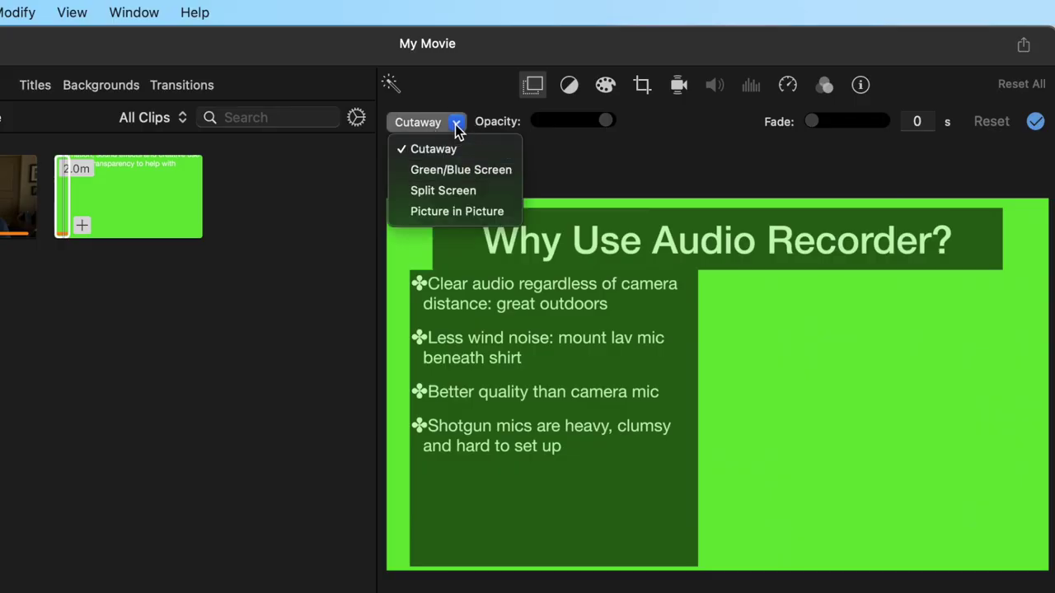
{"action": "left_click", "coordinate": [458, 171]}
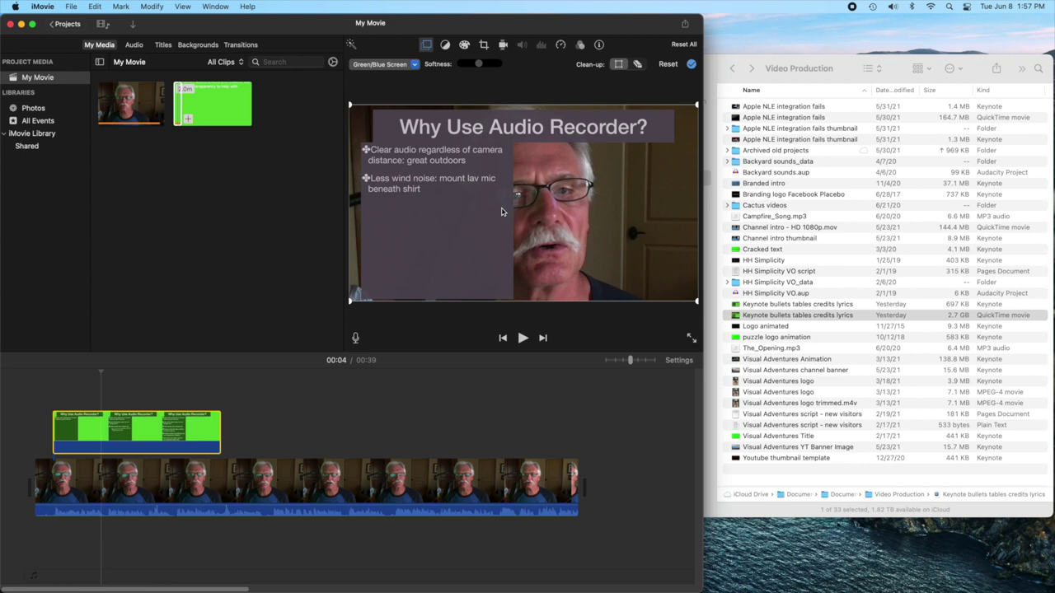
Add the table portion of the Keynote movie after the bullets overlay and set its overlay style to Green/Blue Screen
{"action": "left_click", "coordinate": [200, 104]}
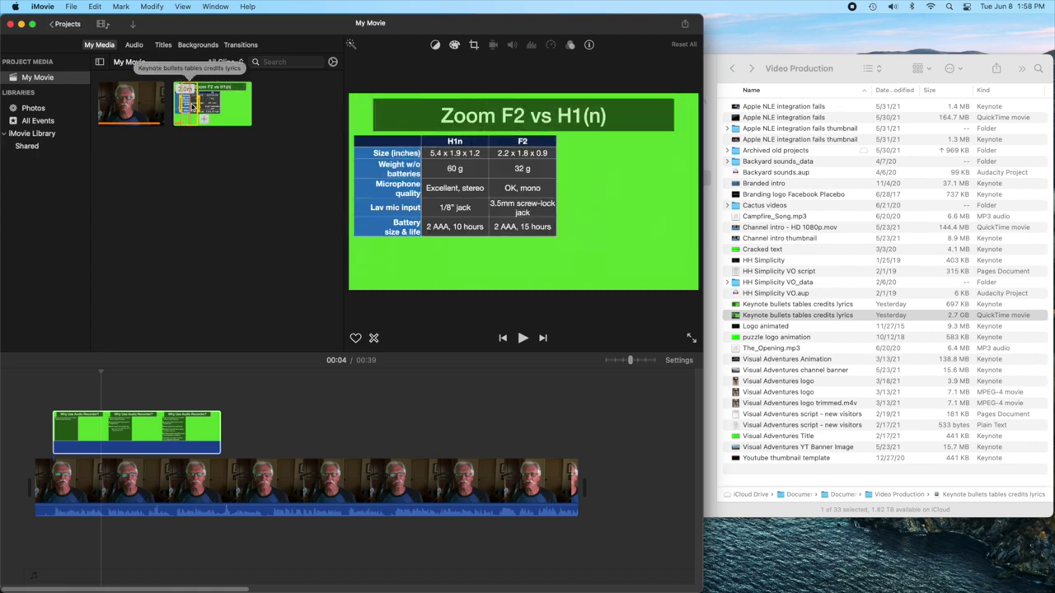
{"action": "left_click_drag", "start_coordinate": [188, 103], "coordinate": [229, 423]}
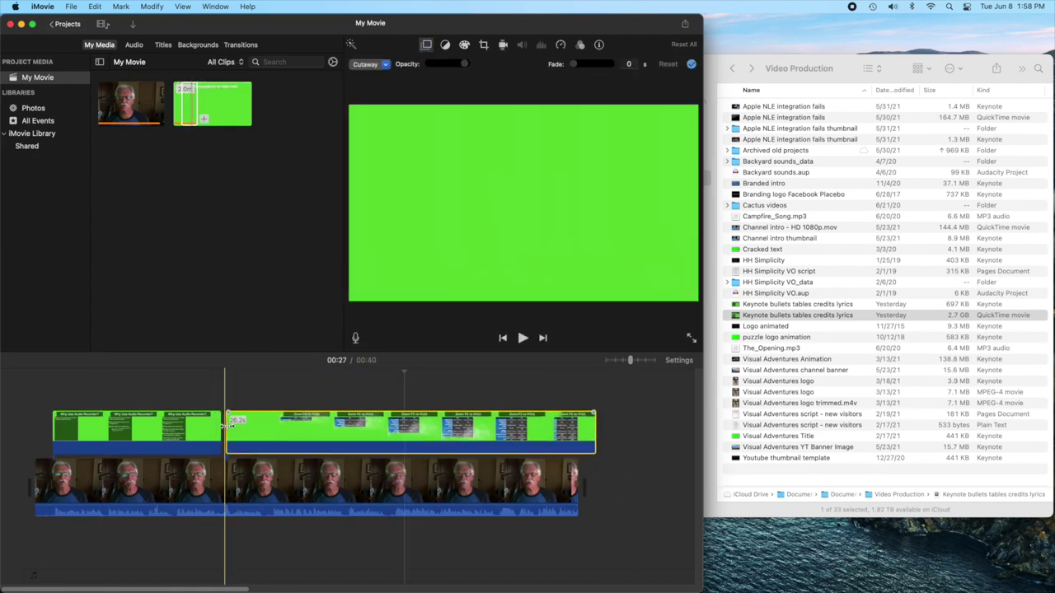
{"action": "left_click", "coordinate": [296, 424]}
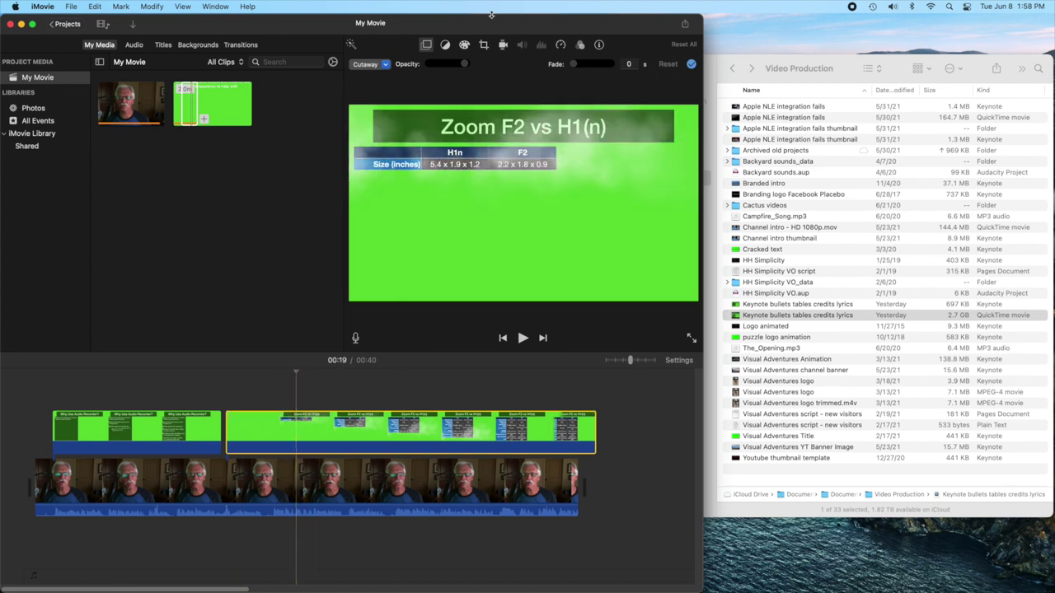
{"action": "left_click", "coordinate": [386, 65]}
{"action": "left_click", "coordinate": [384, 86]}
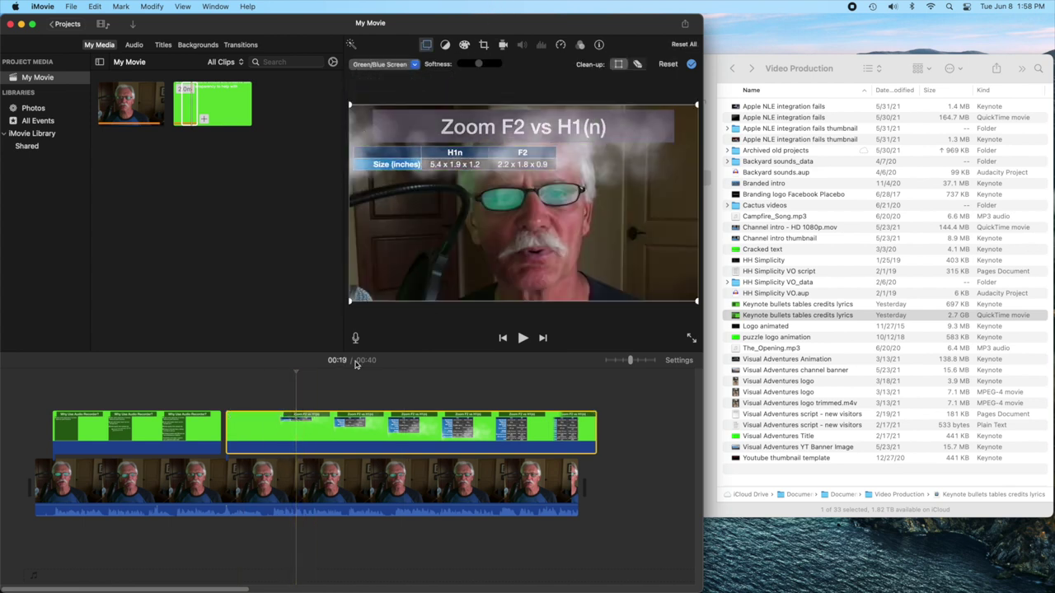
Skim through the keyed table overlay and delete that clip from the timeline
{"action": "left_click", "coordinate": [263, 374]}
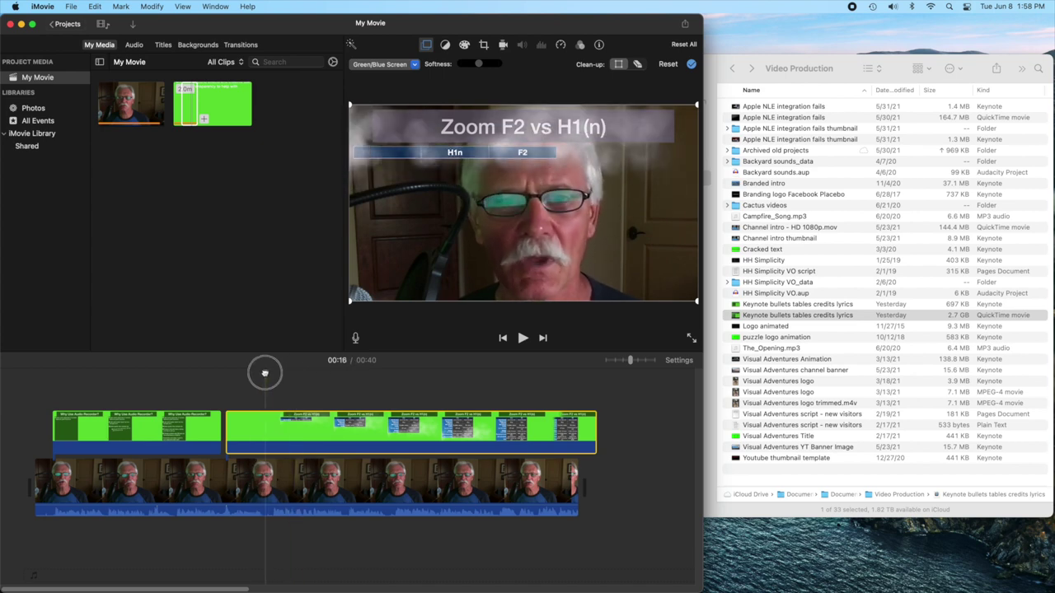
{"action": "left_click_drag", "start_coordinate": [263, 374], "coordinate": [223, 365]}
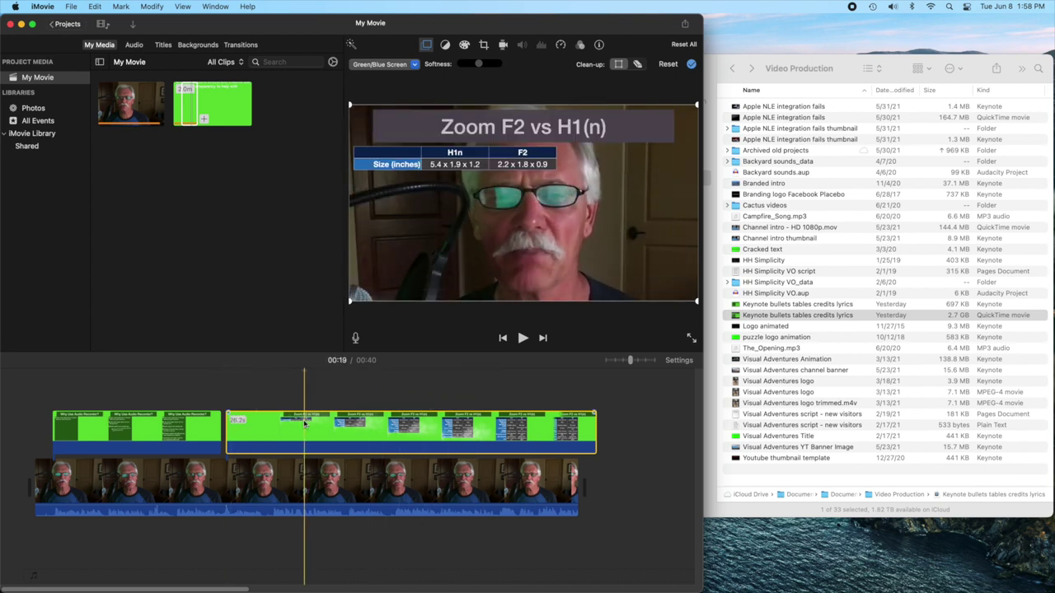
{"action": "key", "text": "Delete"}
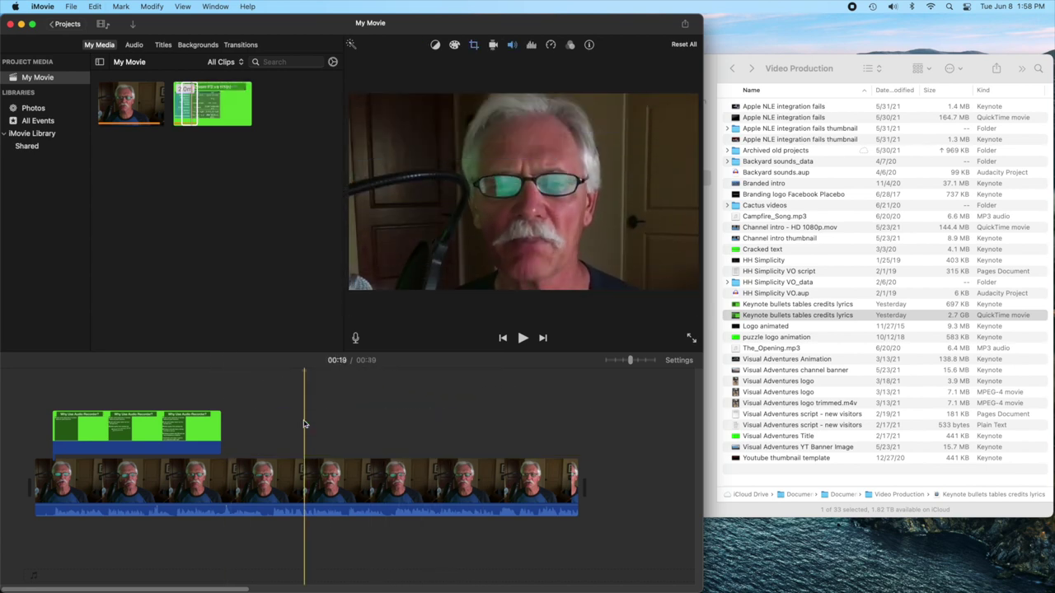
Split the bullets overlay at 00:03, after the first bullet settles, and move the second part further along the timeline
{"action": "left_click", "coordinate": [74, 417]}
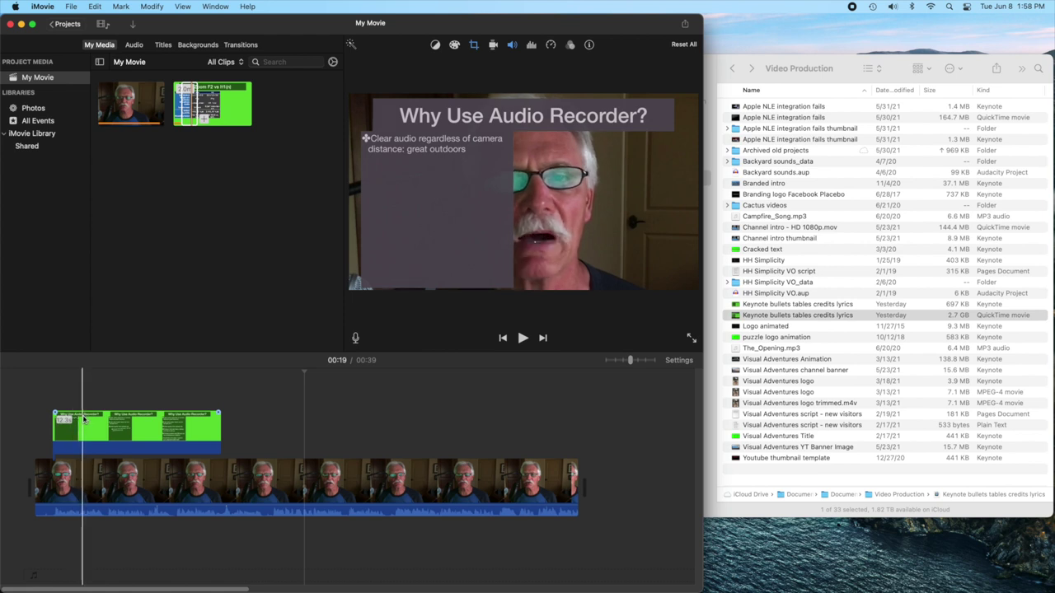
{"action": "left_click", "coordinate": [83, 420]}
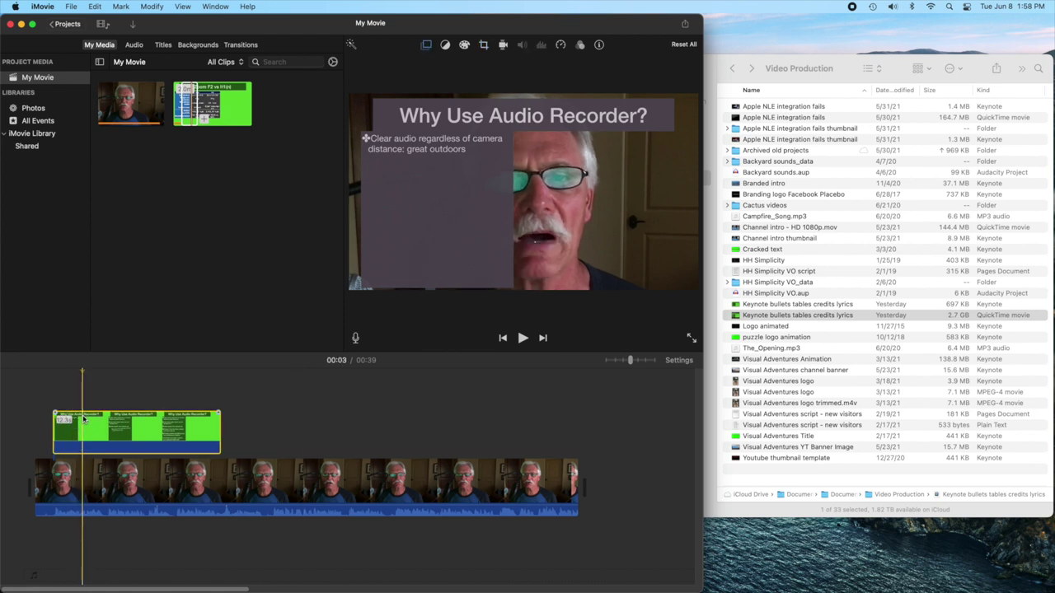
{"action": "left_click_drag", "start_coordinate": [84, 419], "coordinate": [210, 424]}
{"action": "key", "text": "super+b"}
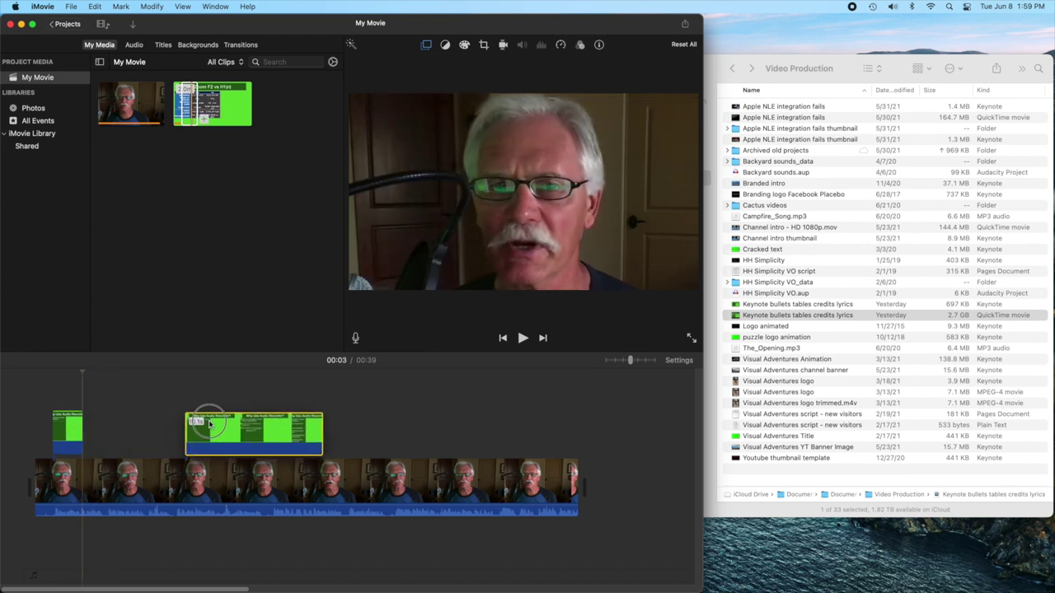
Add a freeze frame at the end of the first bullet segment, lengthen it, and move the remaining bullets segment against it
{"action": "left_click", "coordinate": [75, 431]}
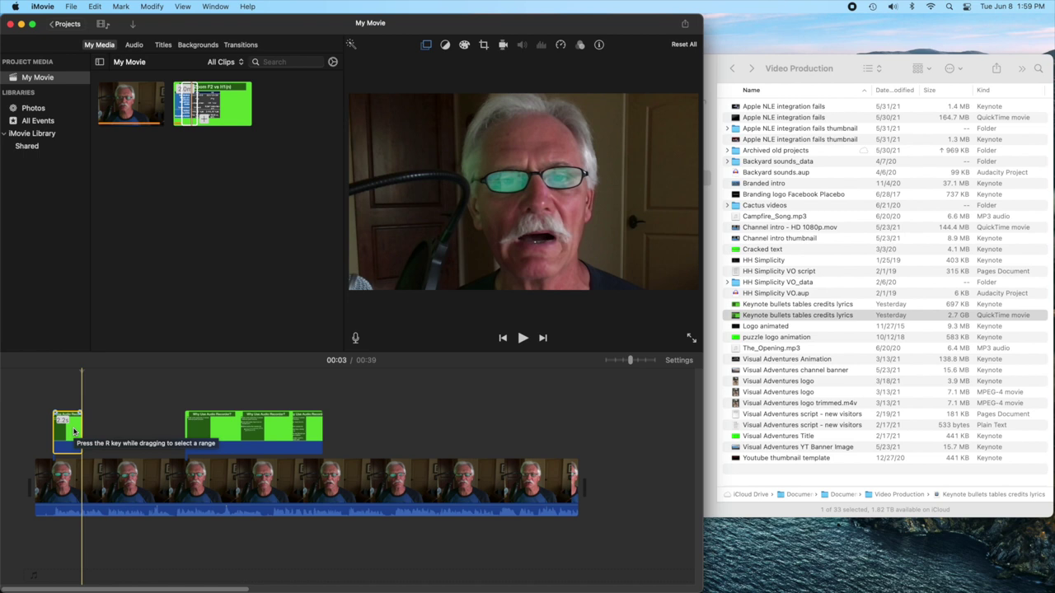
{"action": "left_click", "coordinate": [153, 7]}
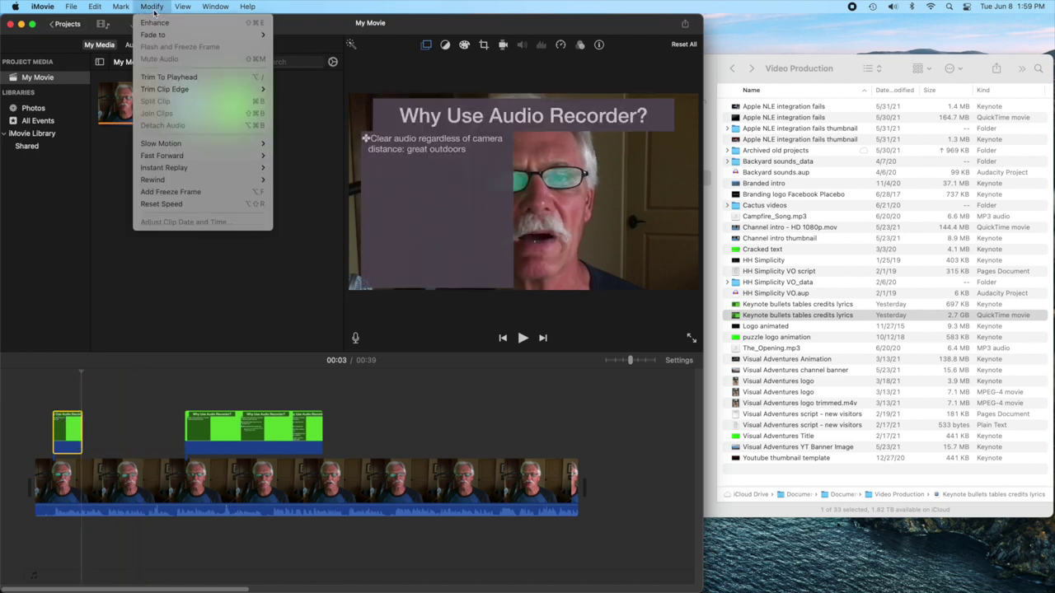
{"action": "left_click", "coordinate": [160, 191]}
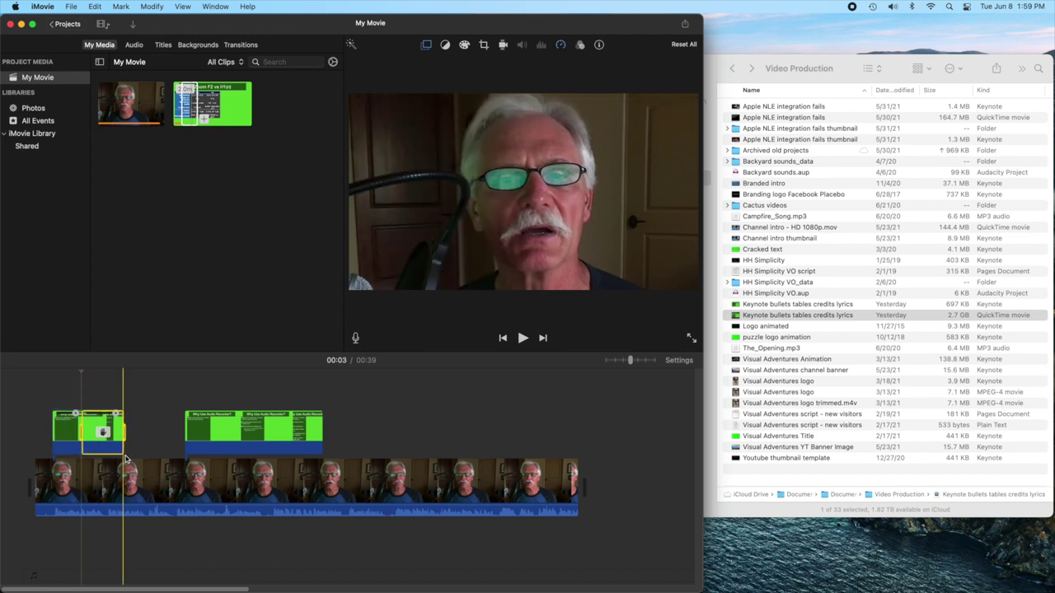
{"action": "left_click", "coordinate": [125, 432]}
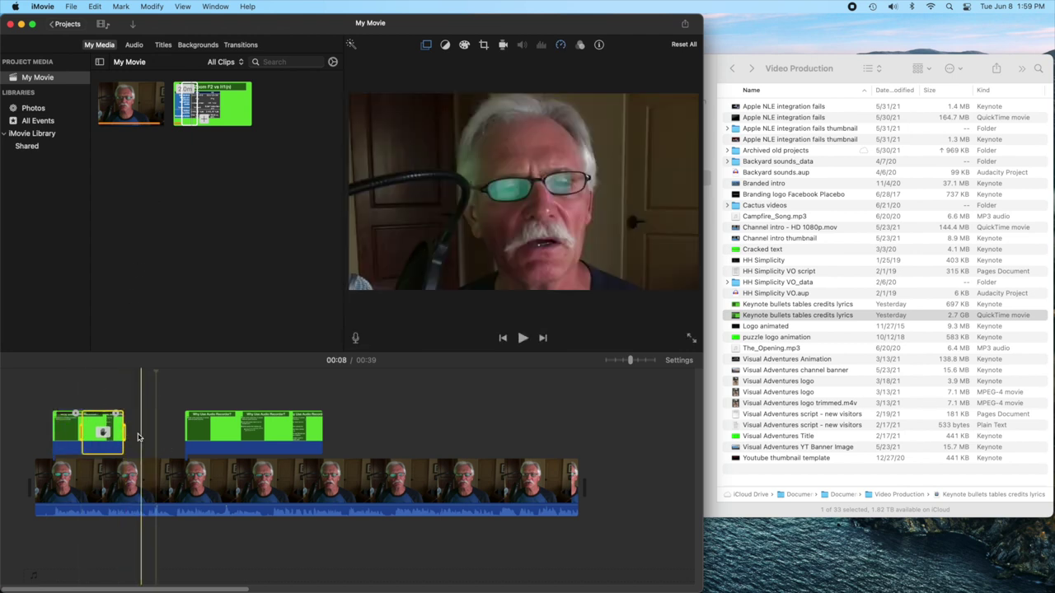
{"action": "left_click", "coordinate": [123, 433]}
{"action": "left_click_drag", "start_coordinate": [124, 433], "coordinate": [160, 422]}
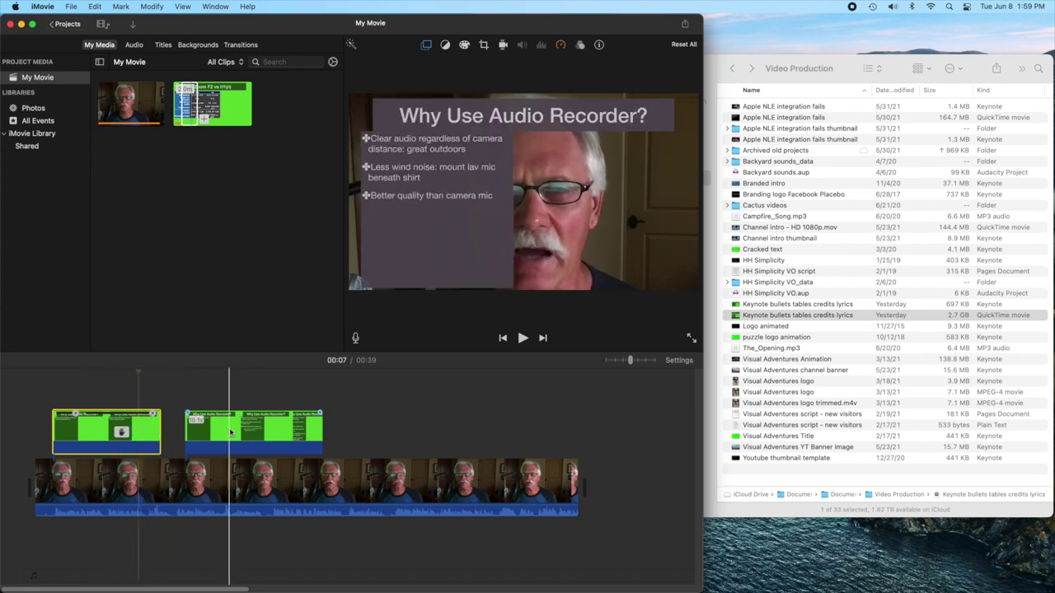
{"action": "left_click_drag", "start_coordinate": [232, 431], "coordinate": [208, 433]}
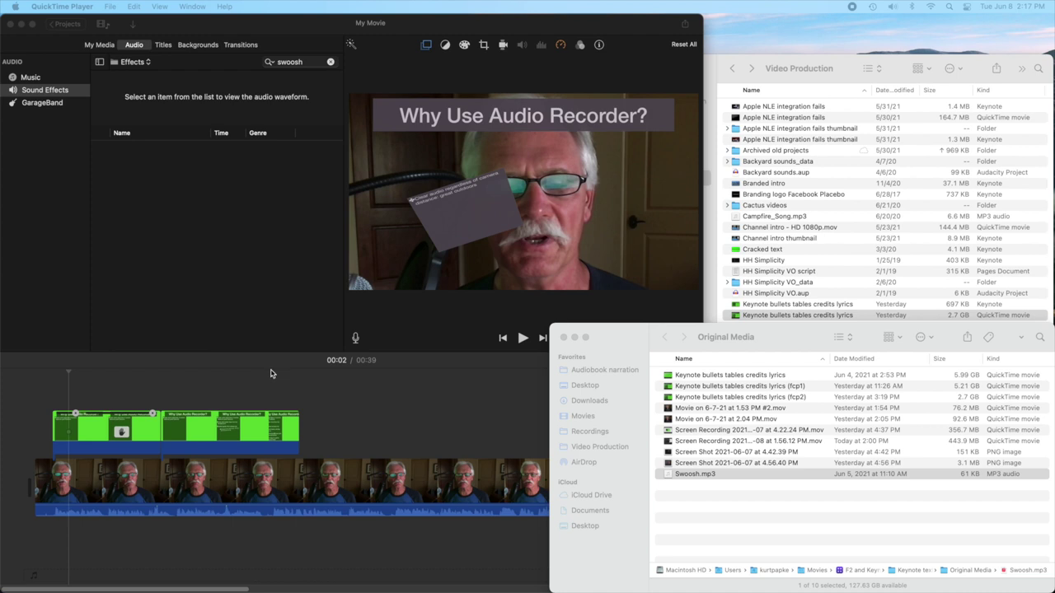
Mark the first bullet panel's fly-in at 00:01 on the talking-head clip and add Swoosh.mp3 from Original Media there
{"action": "left_click", "coordinate": [58, 374]}
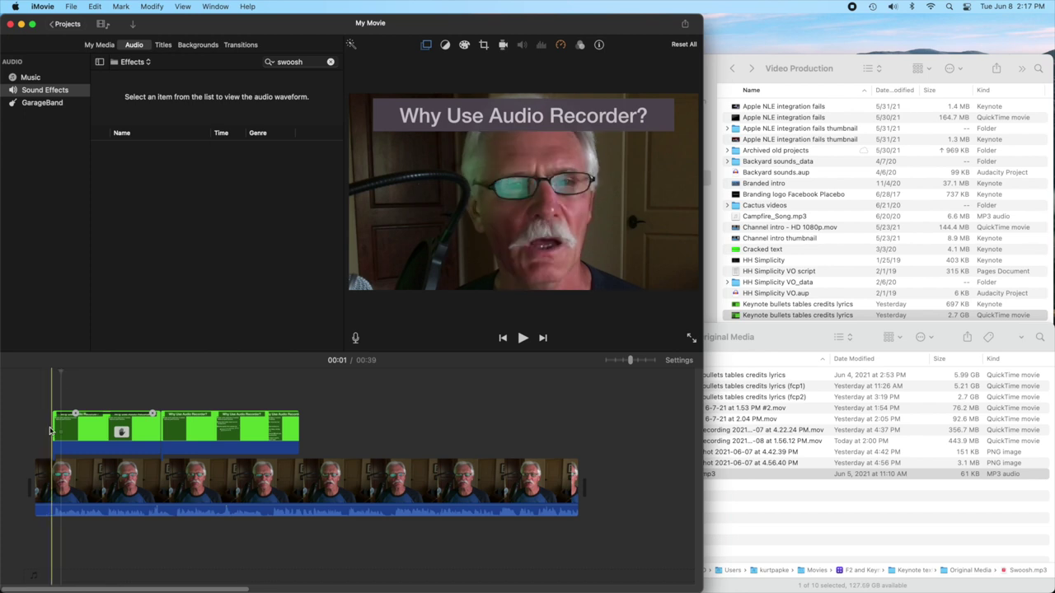
{"action": "left_click", "coordinate": [59, 467]}
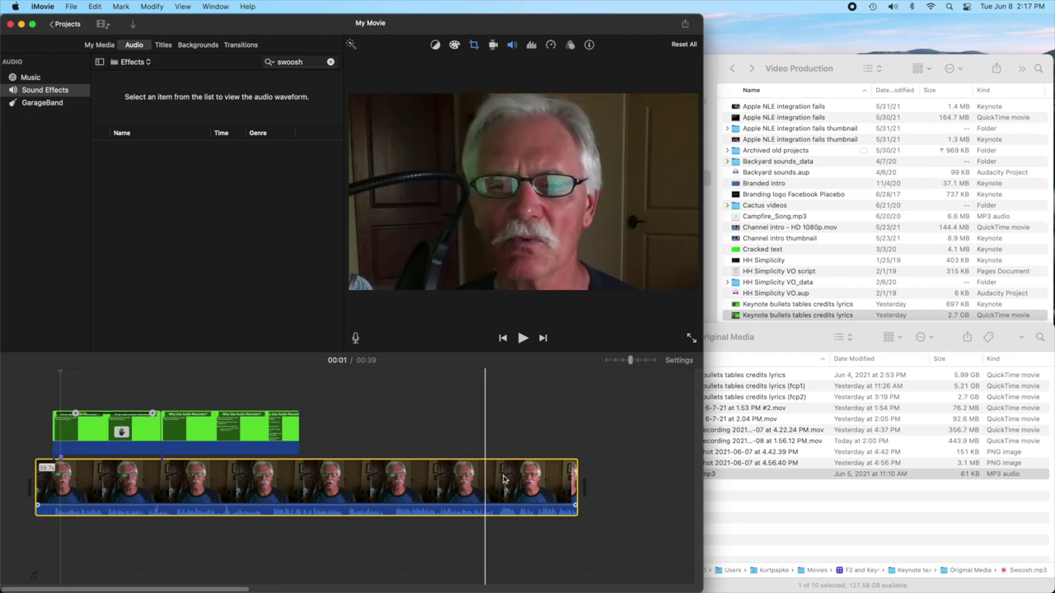
{"action": "left_click", "coordinate": [783, 338]}
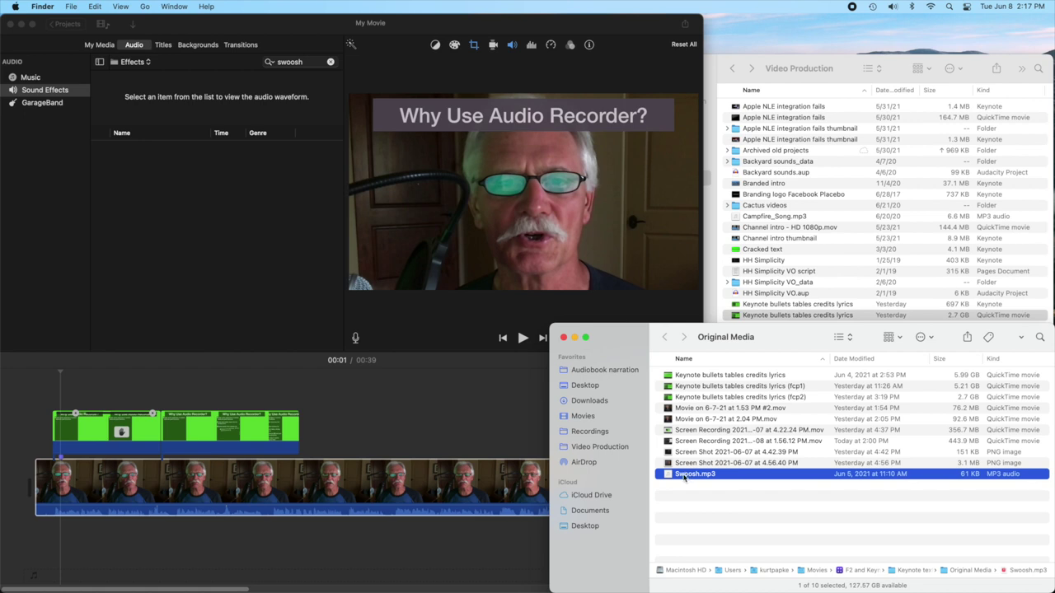
{"action": "left_click_drag", "start_coordinate": [678, 478], "coordinate": [61, 541]}
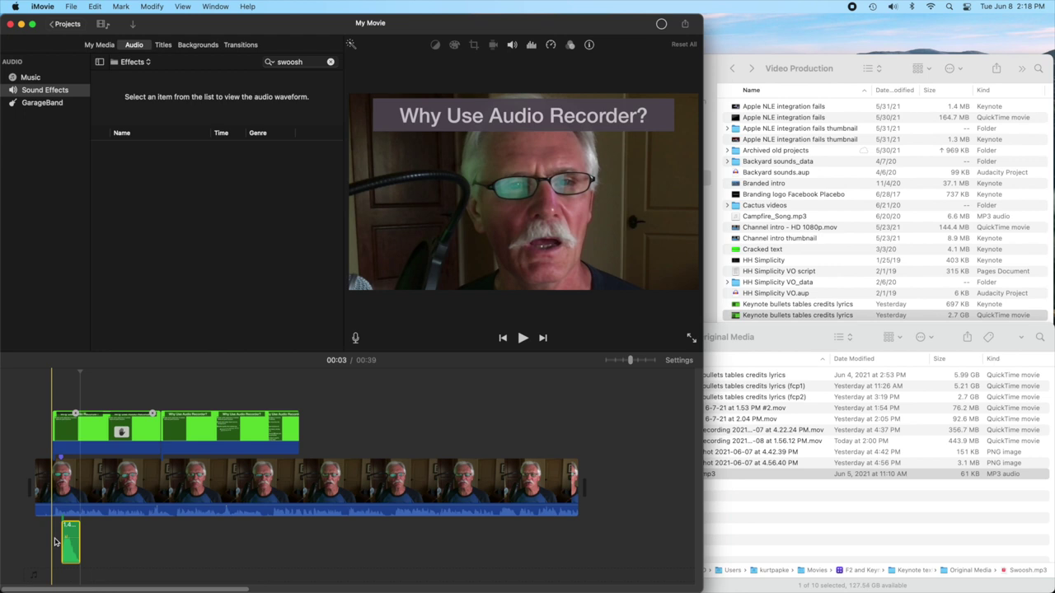
Play the opening of the timeline to check the swoosh sound against the first bullet panel's entrance
{"action": "left_click", "coordinate": [47, 541]}
{"action": "key", "text": "space"}
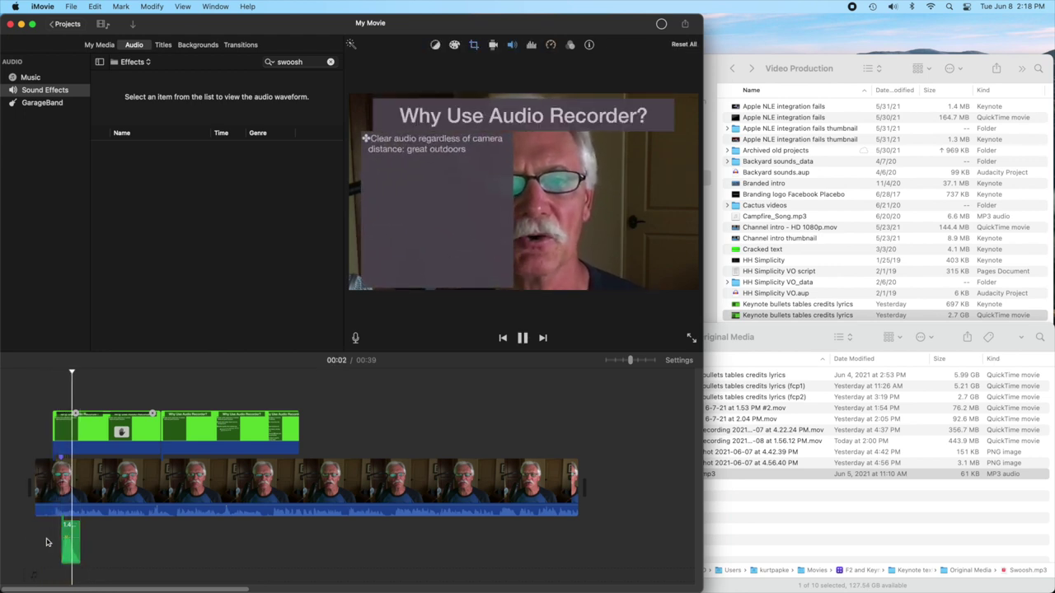
{"action": "key", "text": "space"}
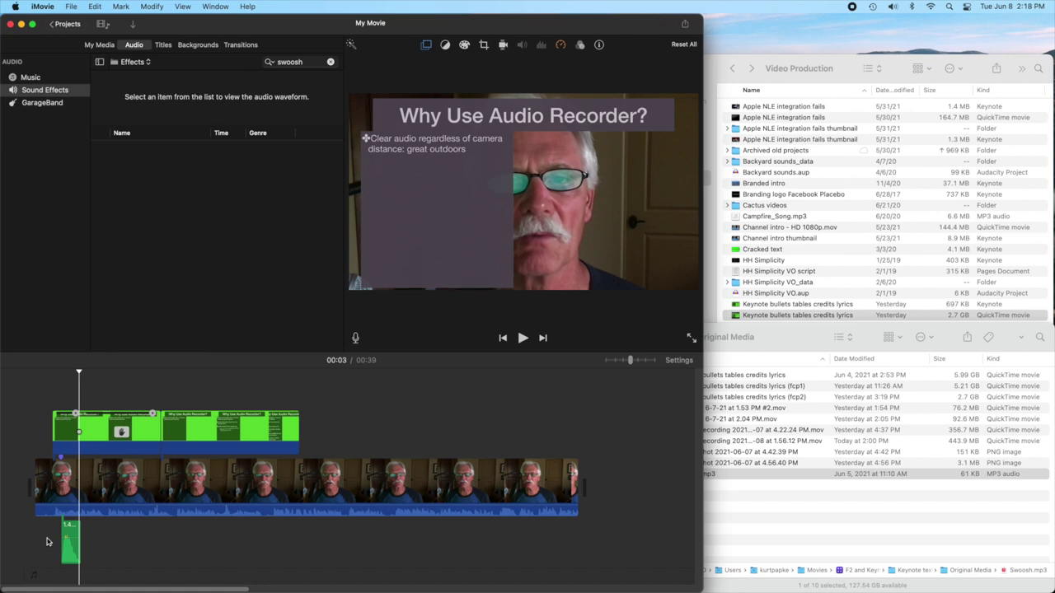
Copy the swoosh sound clip and paste it at 00:09, at the start of the second bullets segment
{"action": "left_click_drag", "start_coordinate": [70, 537], "coordinate": [71, 547]}
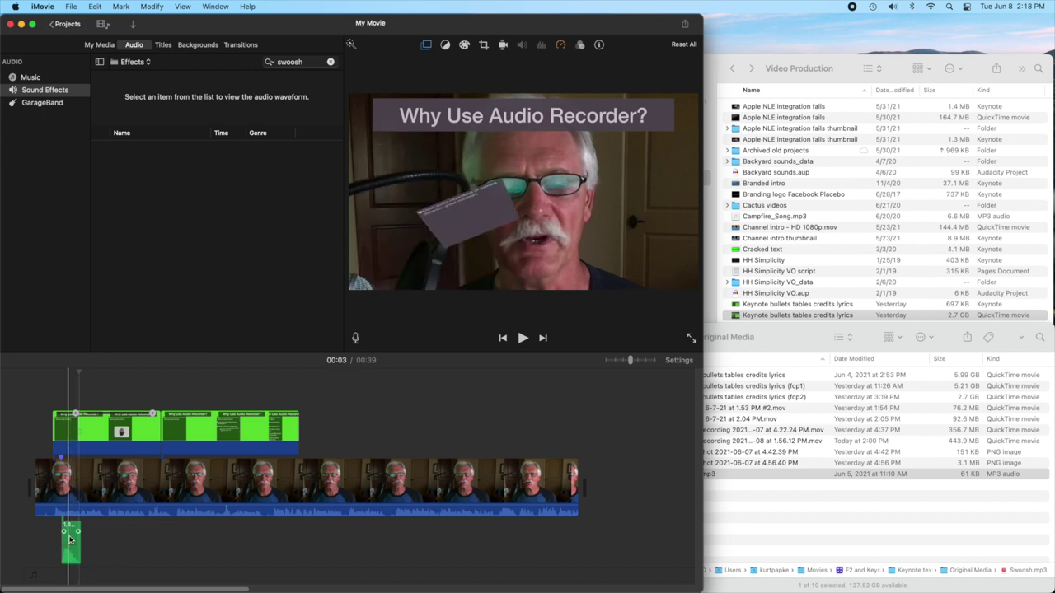
{"action": "left_click", "coordinate": [71, 540]}
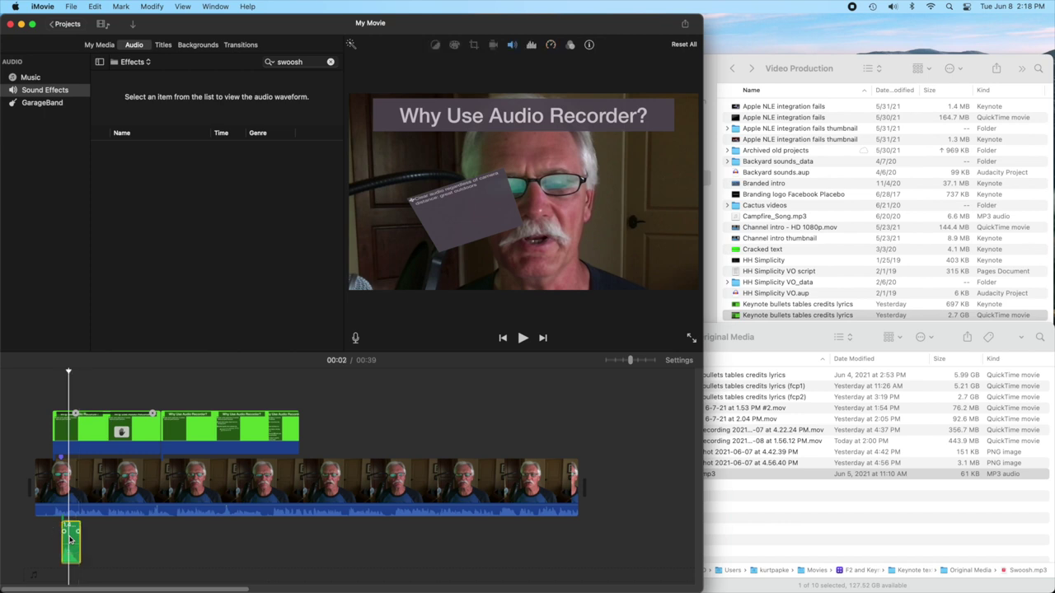
{"action": "left_click", "coordinate": [165, 546]}
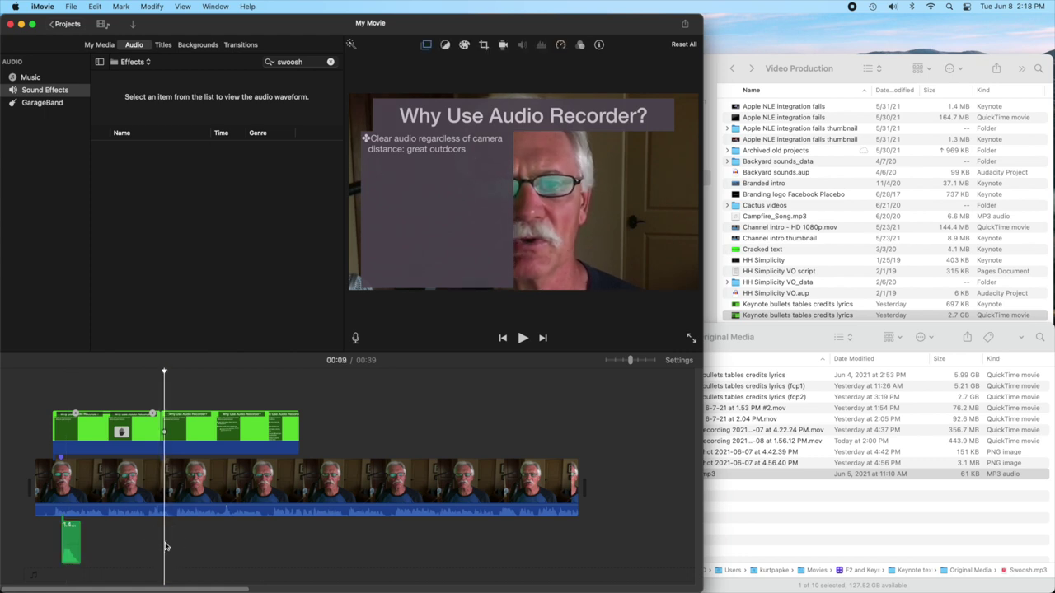
{"action": "key", "text": "super+v"}
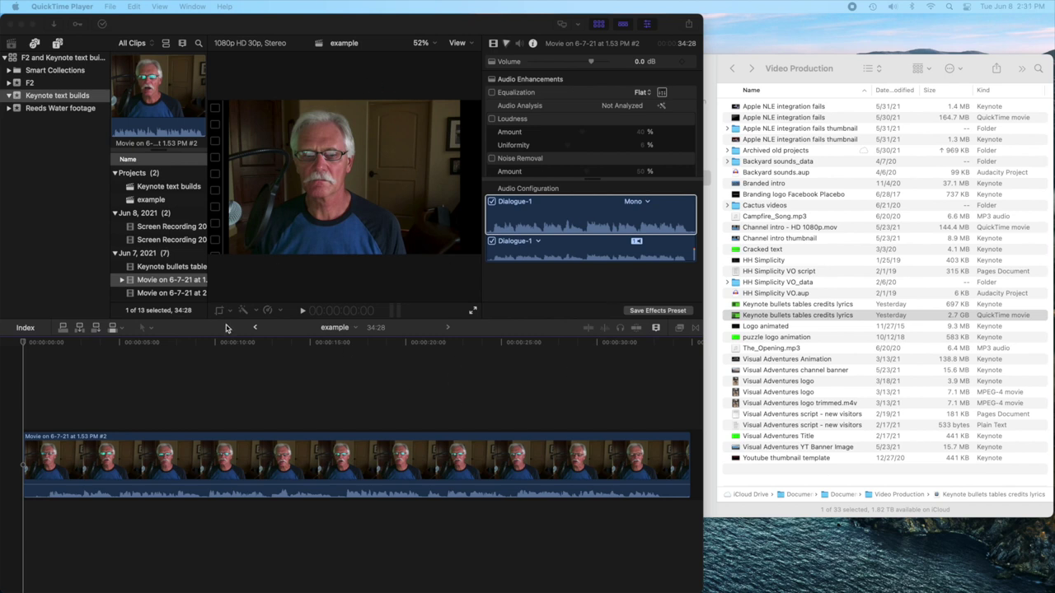
In Final Cut Pro, place the Keynote movie above the talking-head clip and trim both its ends to the table section
{"action": "left_click", "coordinate": [767, 318]}
{"action": "left_click_drag", "start_coordinate": [766, 318], "coordinate": [31, 395]}
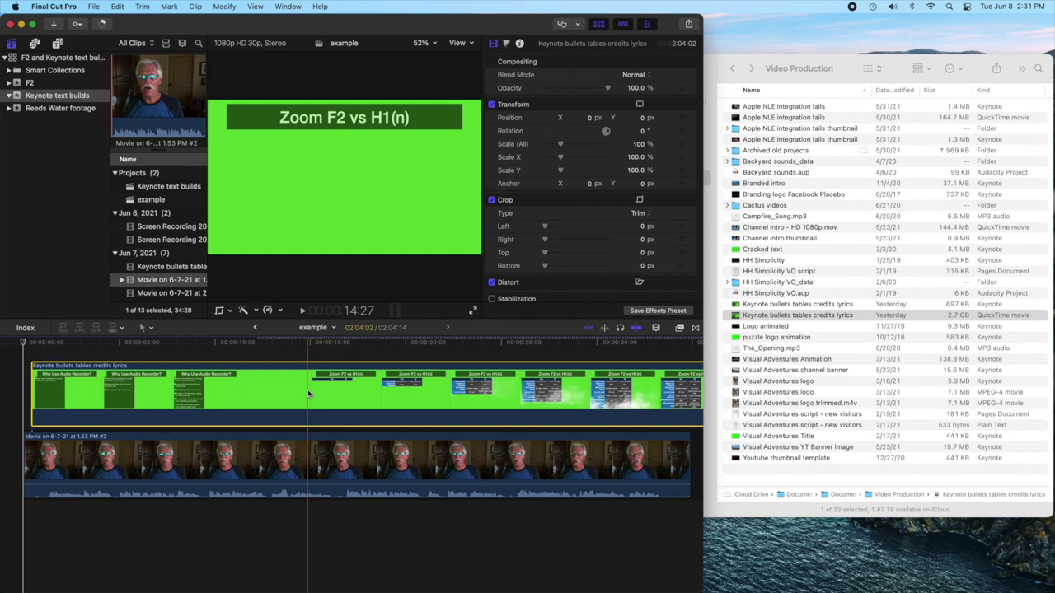
{"action": "key", "text": "alt+bracketleft"}
{"action": "left_click_drag", "start_coordinate": [482, 395], "coordinate": [196, 389]}
{"action": "key", "text": "alt+bracketright"}
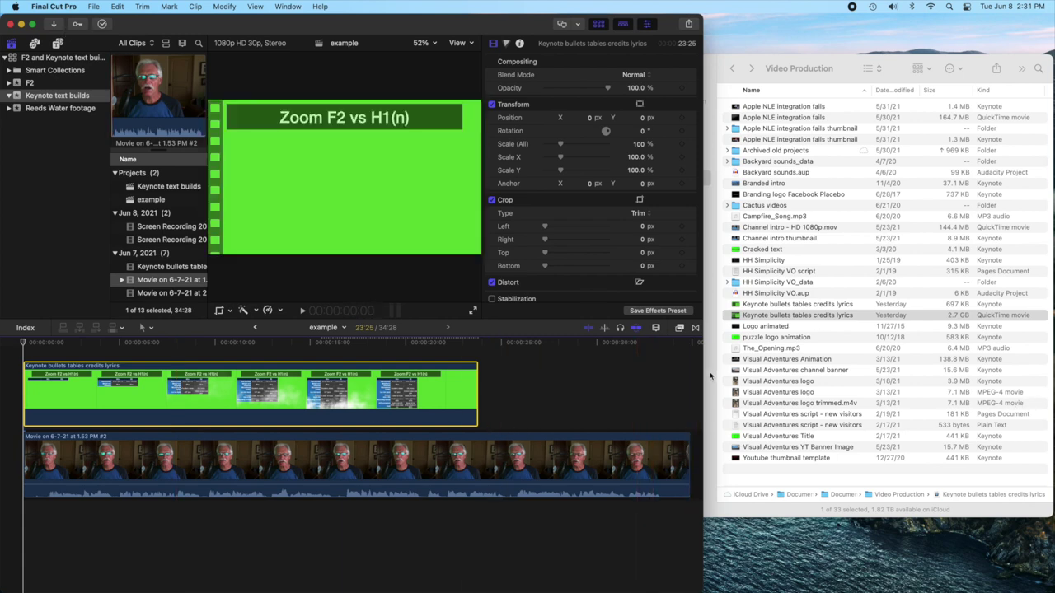
Widen the Final Cut Pro window and apply the Keyer effect from the Keying effects to the Keynote clip above the talking-head clip
{"action": "left_click_drag", "start_coordinate": [705, 373], "coordinate": [1051, 373]}
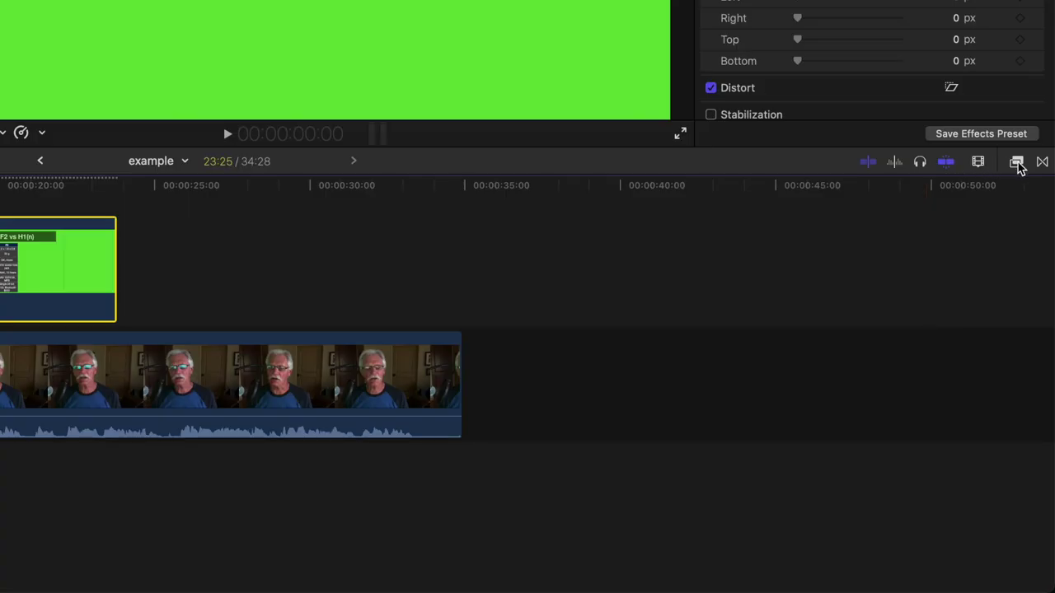
{"action": "left_click", "coordinate": [1018, 163]}
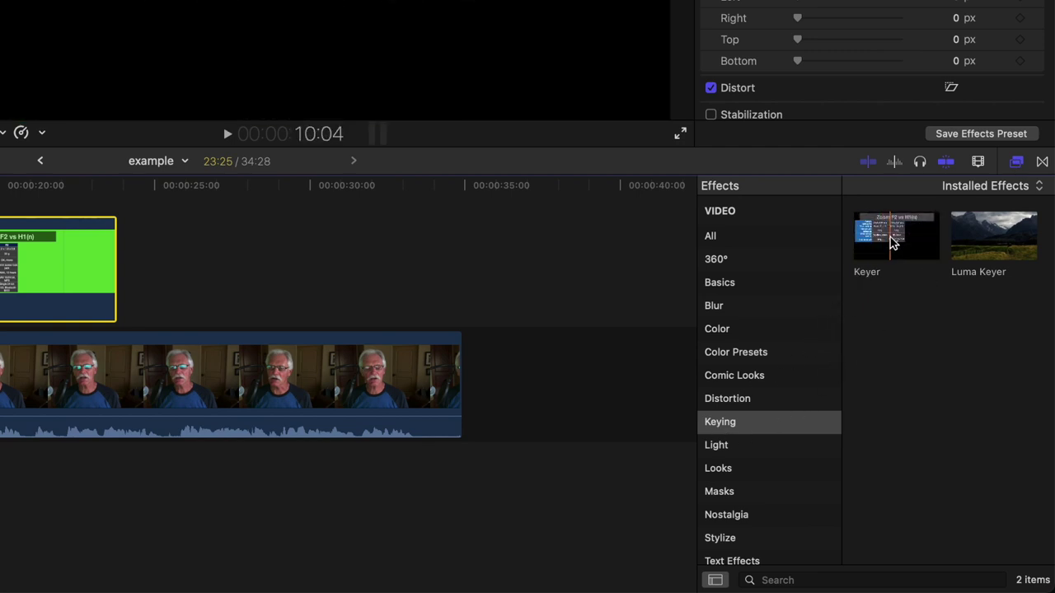
{"action": "left_click_drag", "start_coordinate": [881, 248], "coordinate": [49, 264]}
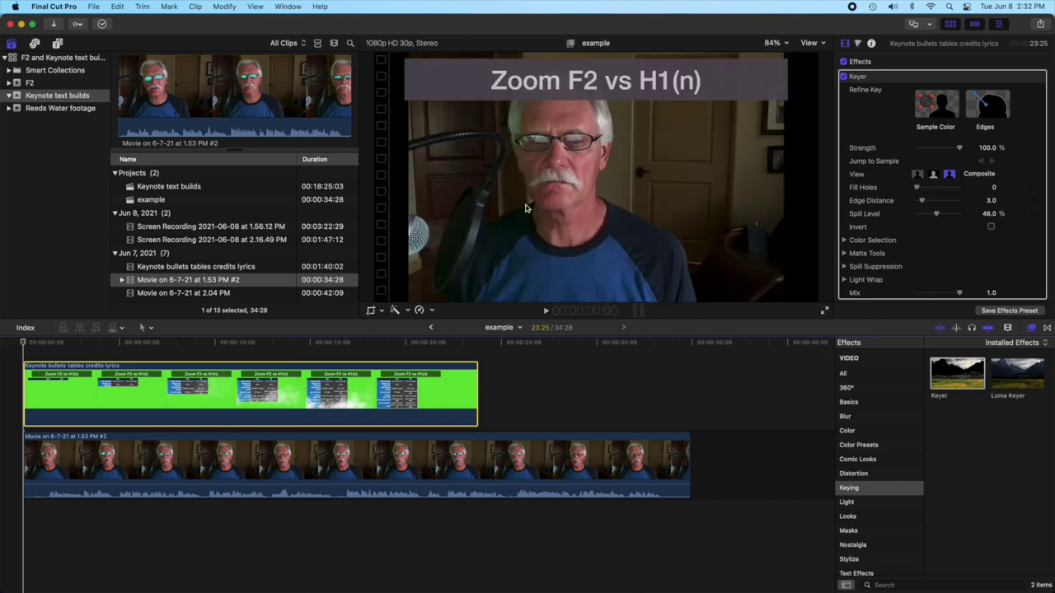
Retrim the keyed Keynote clip to its rolling-text section, about 24:06 long, starting about 1:16 into the timeline, and play it
{"action": "left_click_drag", "start_coordinate": [478, 399], "coordinate": [674, 401]}
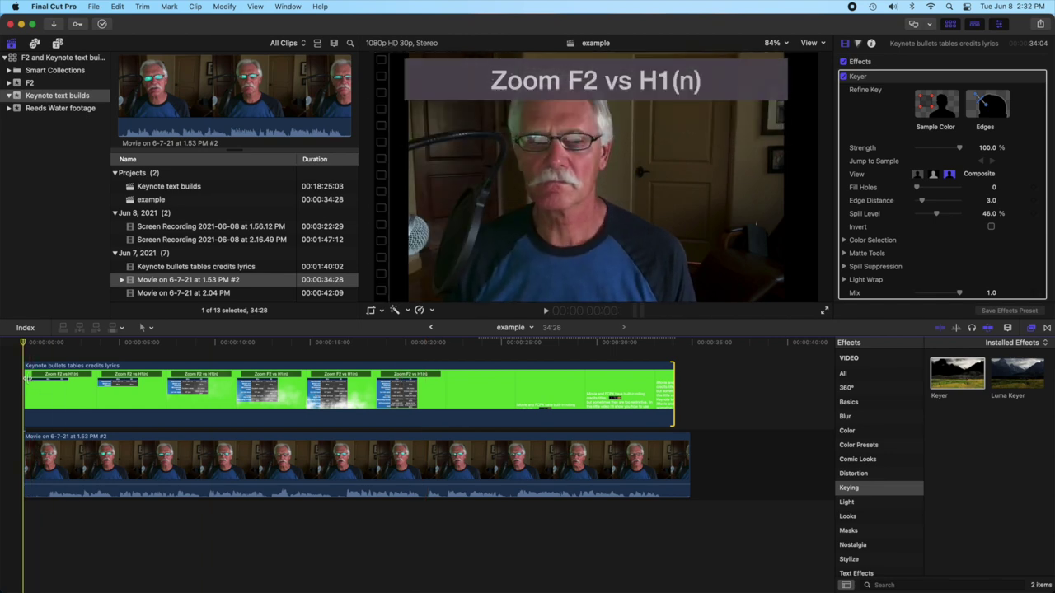
{"action": "left_click_drag", "start_coordinate": [26, 381], "coordinate": [553, 402]}
{"action": "left_click_drag", "start_coordinate": [624, 394], "coordinate": [438, 387]}
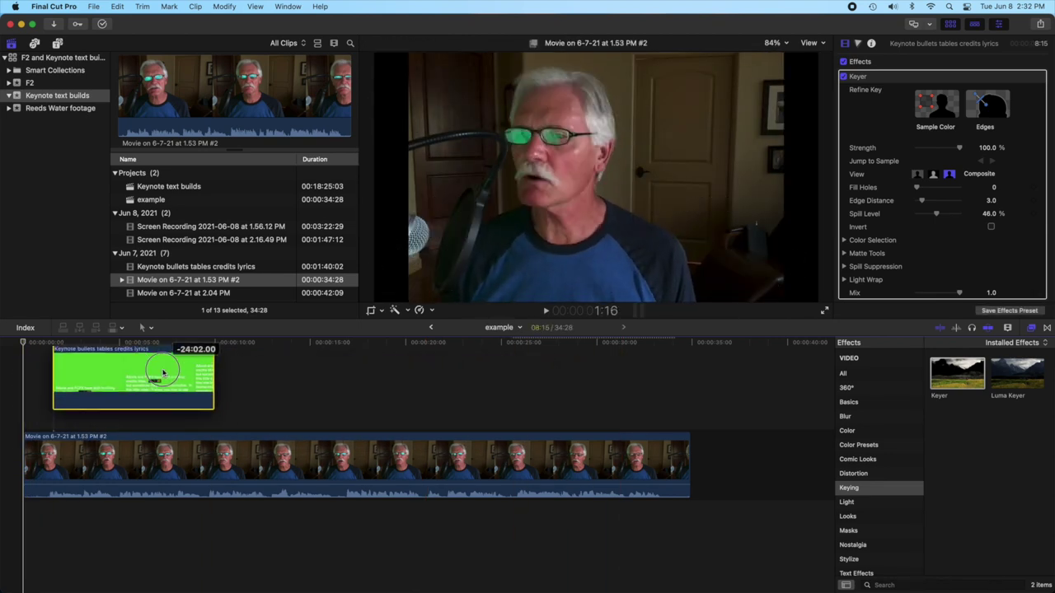
{"action": "left_click_drag", "start_coordinate": [163, 374], "coordinate": [516, 429]}
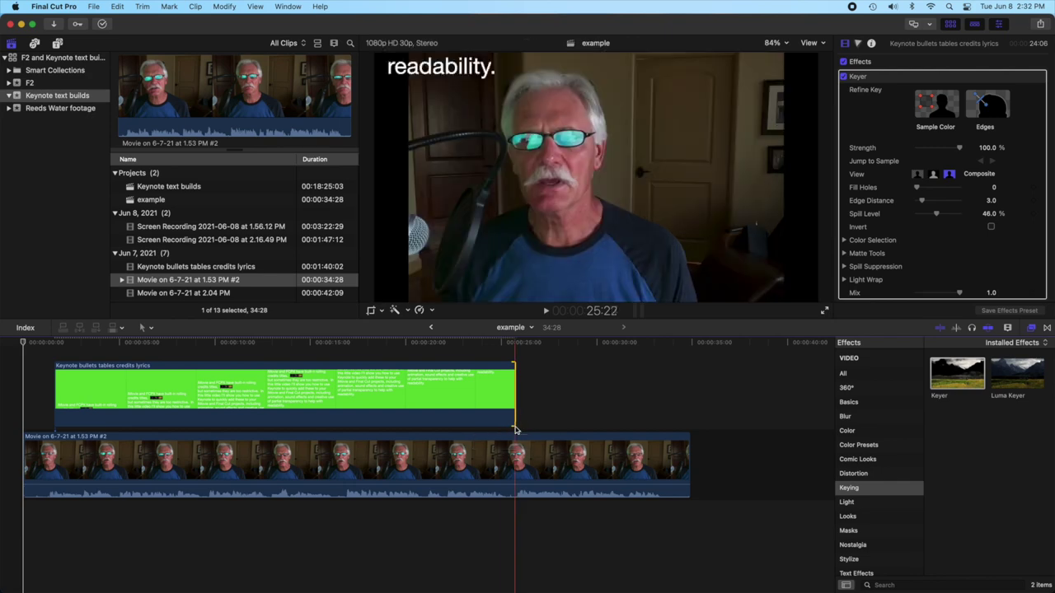
{"action": "left_click", "coordinate": [57, 546]}
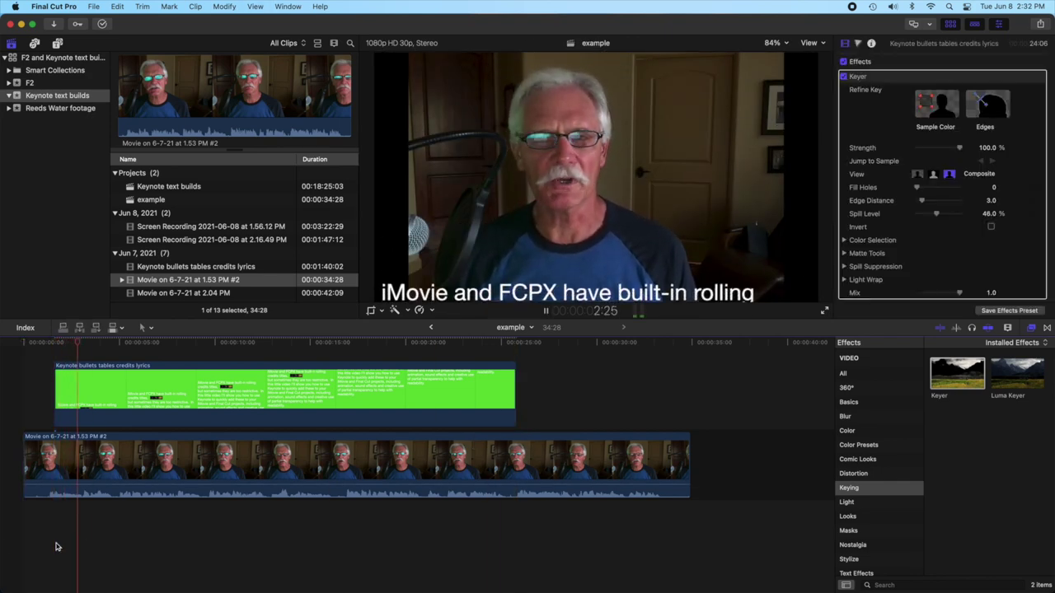